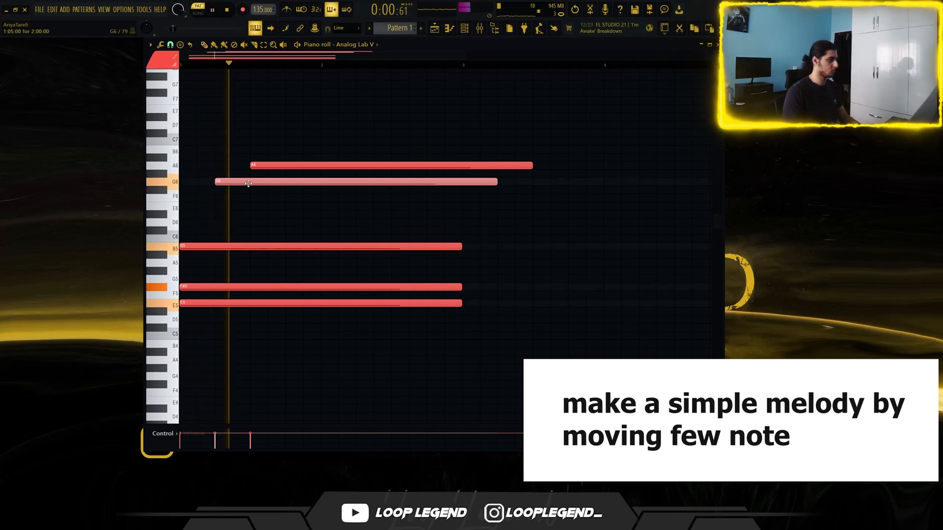
# Nudge the F#5 note slightly later and lower the G6 and A6 notes by one octave.
pyautogui.press('space')
pyautogui.moveTo(194, 285); pyautogui.dragTo(199, 285)
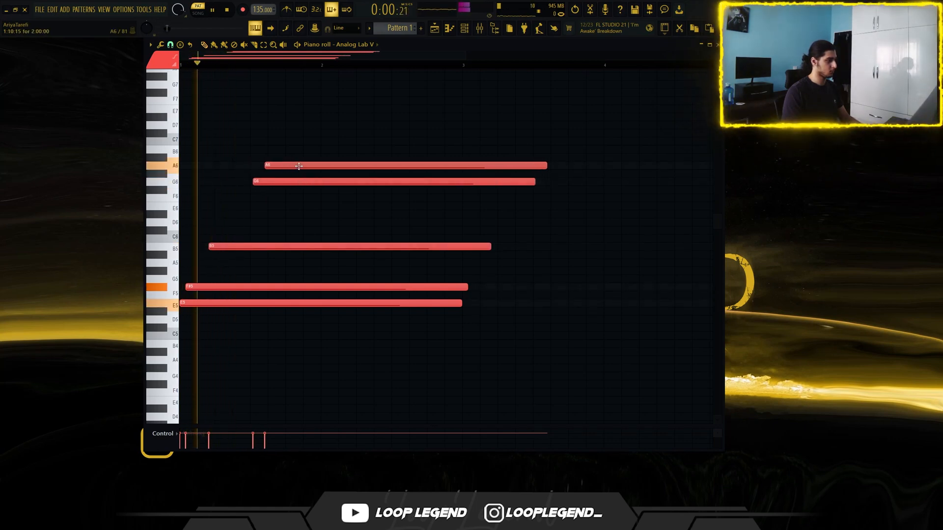
pyautogui.press('space')
pyautogui.scroll(3, 278, 194)
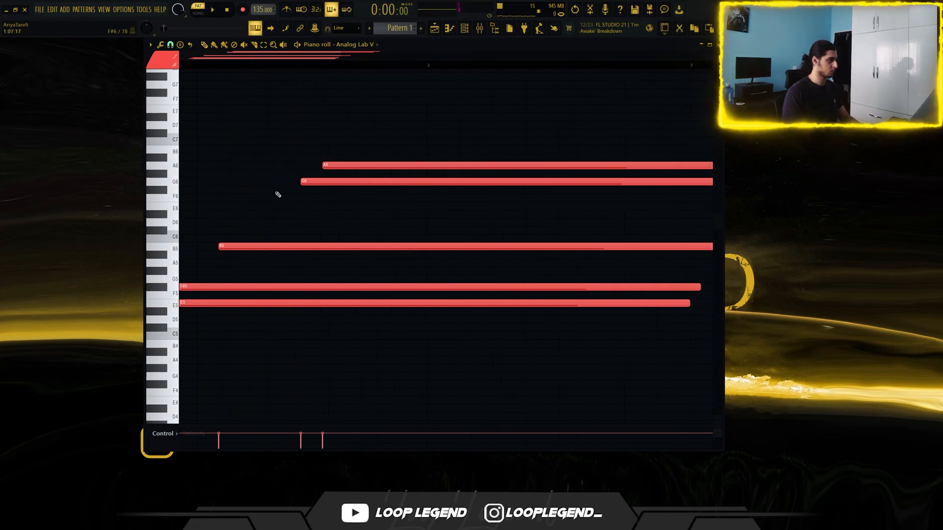
pyautogui.moveTo(304, 192); pyautogui.dragTo(373, 140)
pyautogui.hotkey('ctrl', 'Down')
pyautogui.press('space')
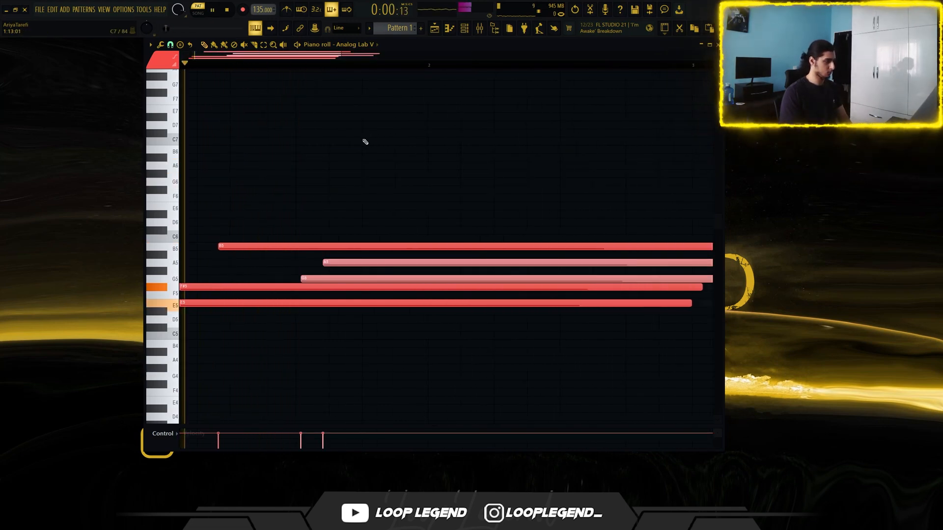
# Raise the A5 note by two semitones to B5.
pyautogui.press('space')
pyautogui.moveTo(318, 263); pyautogui.dragTo(341, 265)
pyautogui.press('space')
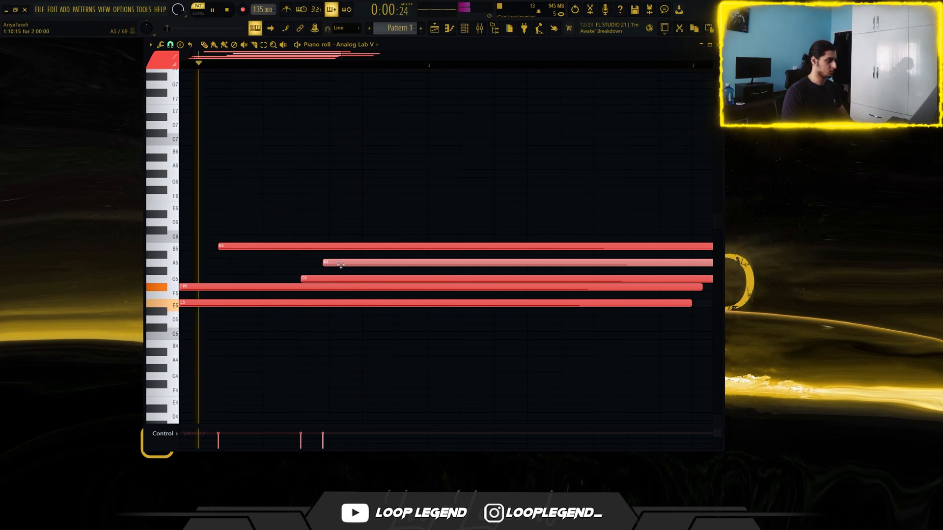
pyautogui.hotkey('shift', 'Up')
pyautogui.hotkey('shift', 'Up')
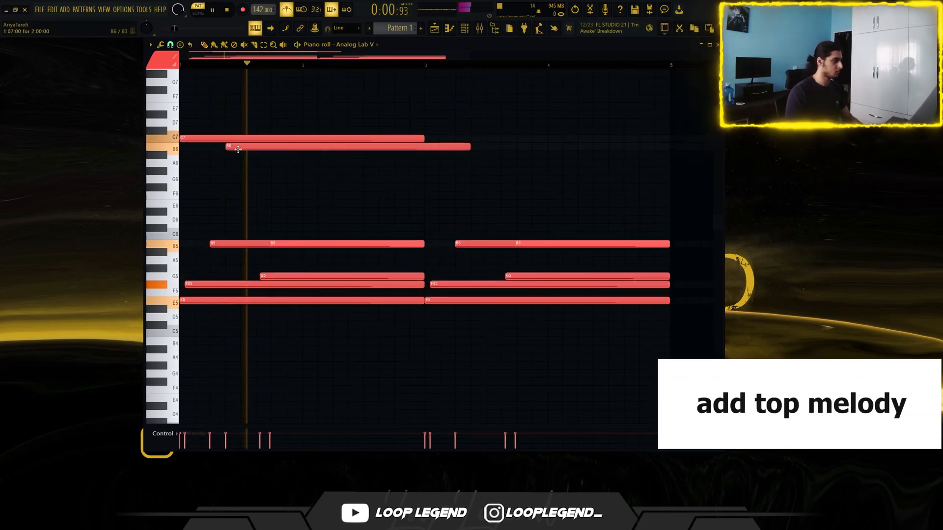
# Try a top melody with the B6 note at the pattern start and the C7 note moved to D7 at 1:05.
pyautogui.press('space')
pyautogui.moveTo(238, 149); pyautogui.dragTo(173, 152)
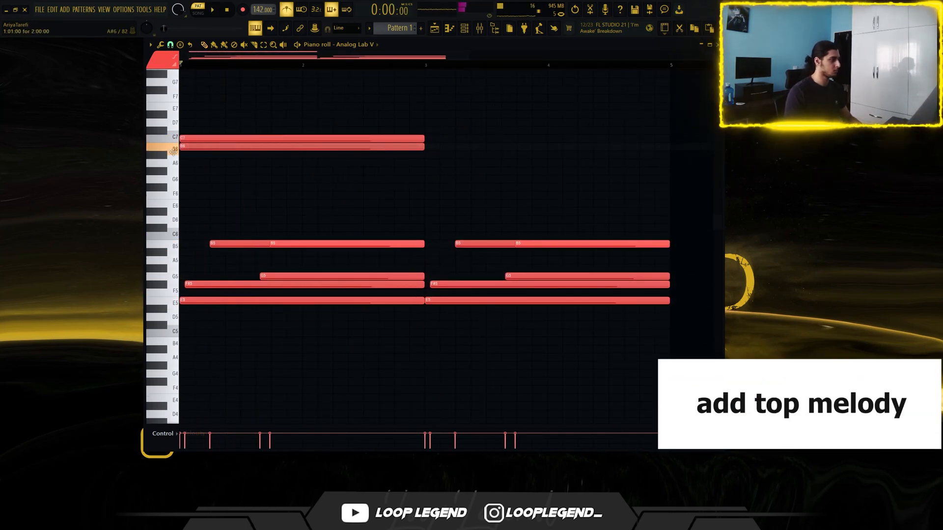
pyautogui.rightClick(201, 143)
pyautogui.click(203, 140)
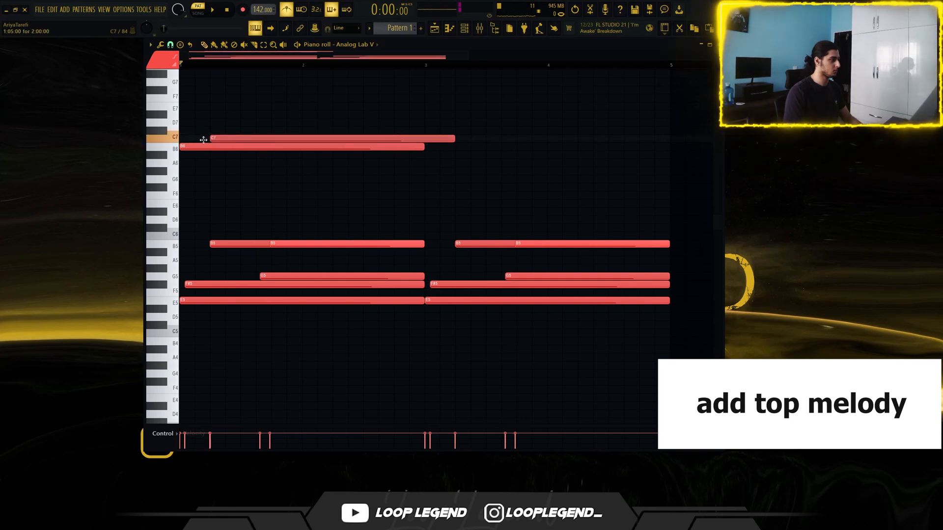
pyautogui.moveTo(205, 134); pyautogui.dragTo(209, 120)
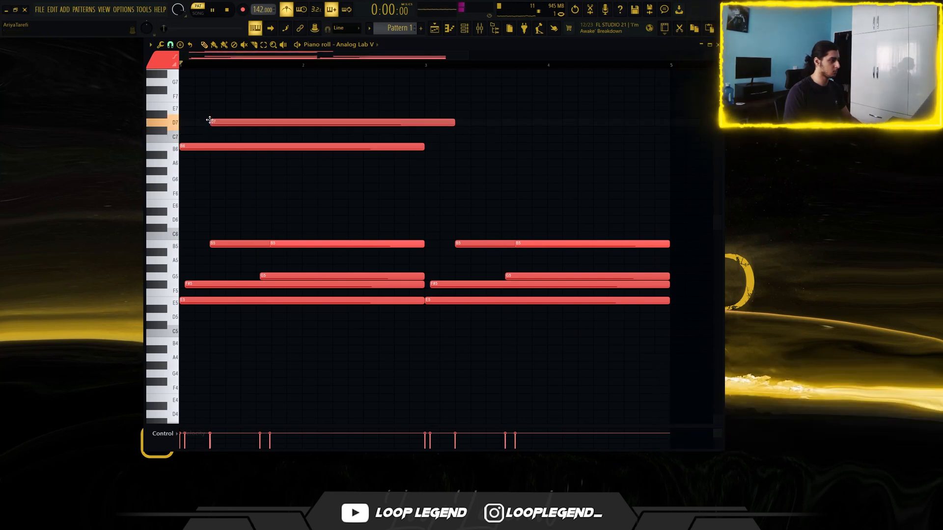
pyautogui.press('space')
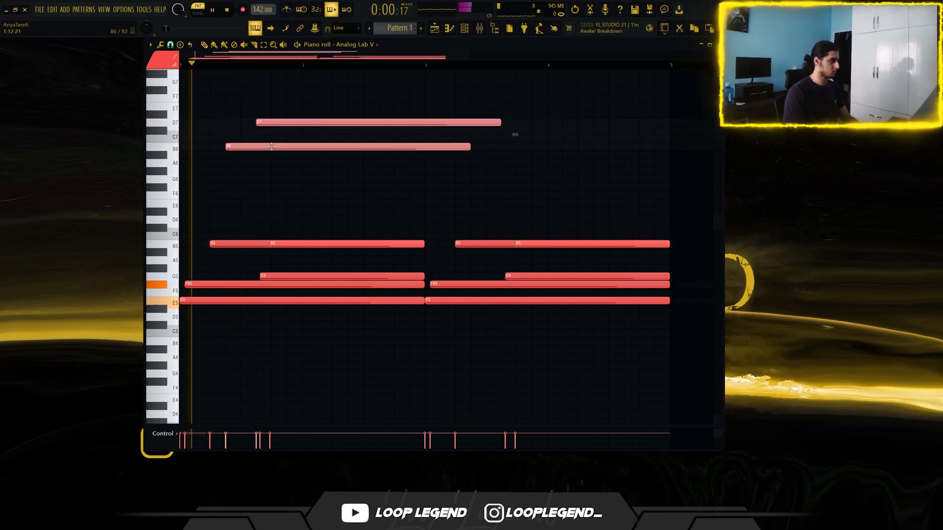
# Place descending top-melody notes A6 at bar 2 and G6 half a bar after it, and shorten the top notes to half a bar.
pyautogui.moveTo(272, 146); pyautogui.dragTo(311, 162)
pyautogui.press('space')
pyautogui.press('space')
pyautogui.press('space')
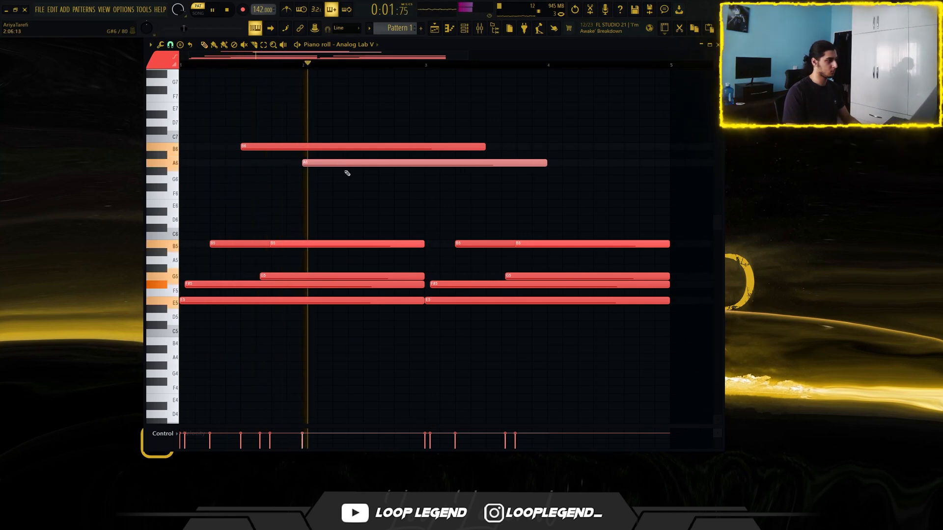
pyautogui.click(367, 181)
pyautogui.press('space')
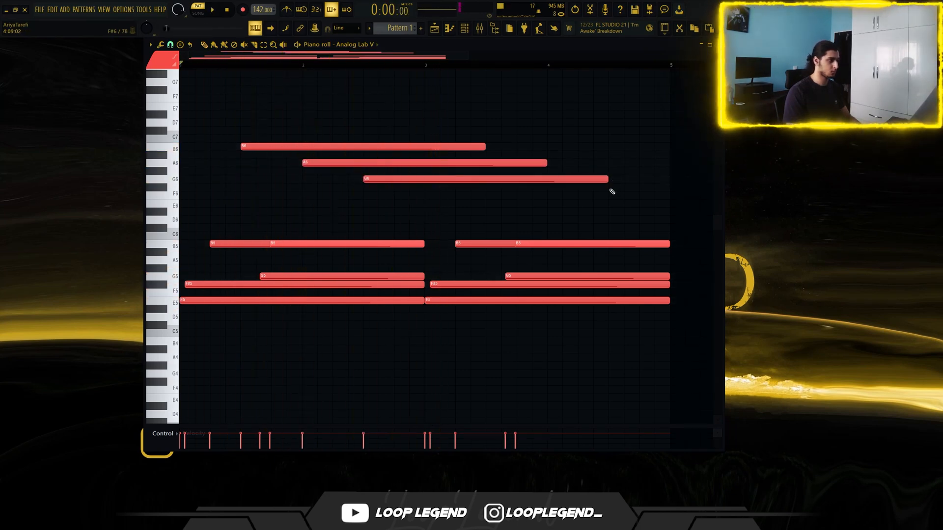
pyautogui.moveTo(612, 193); pyautogui.dragTo(412, 125)
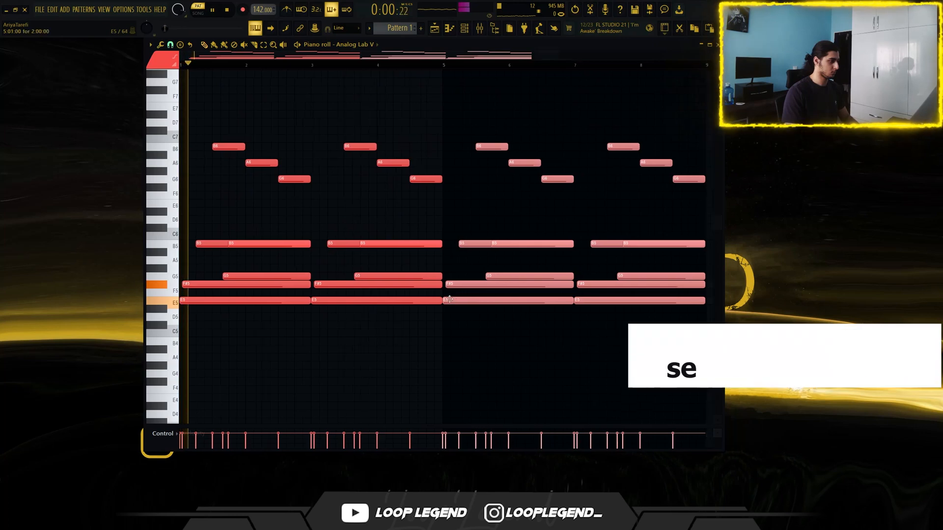
# Transpose all the notes in bars 5 to 8 down by five semitones.
pyautogui.scroll(3, 547, 226)
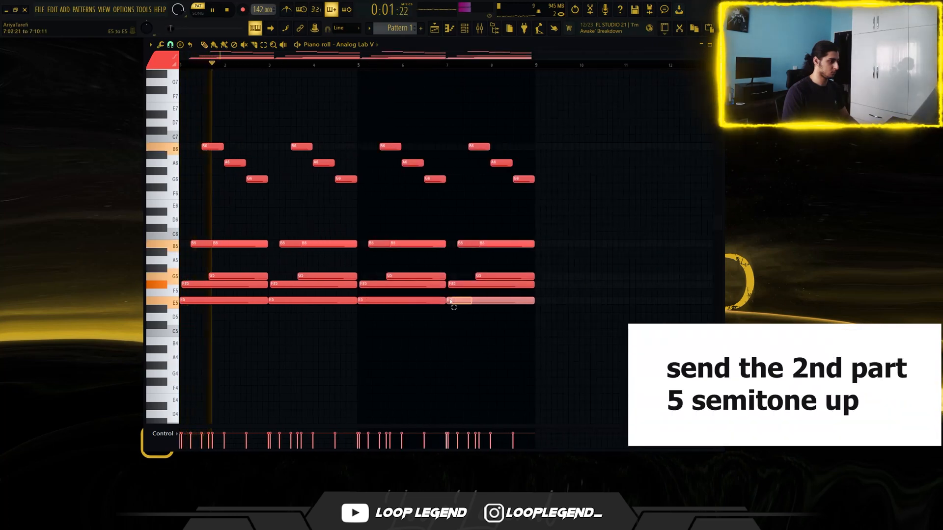
pyautogui.moveTo(564, 341); pyautogui.dragTo(380, 105)
pyautogui.press('Down')
pyautogui.press('Down')
pyautogui.press('Down')
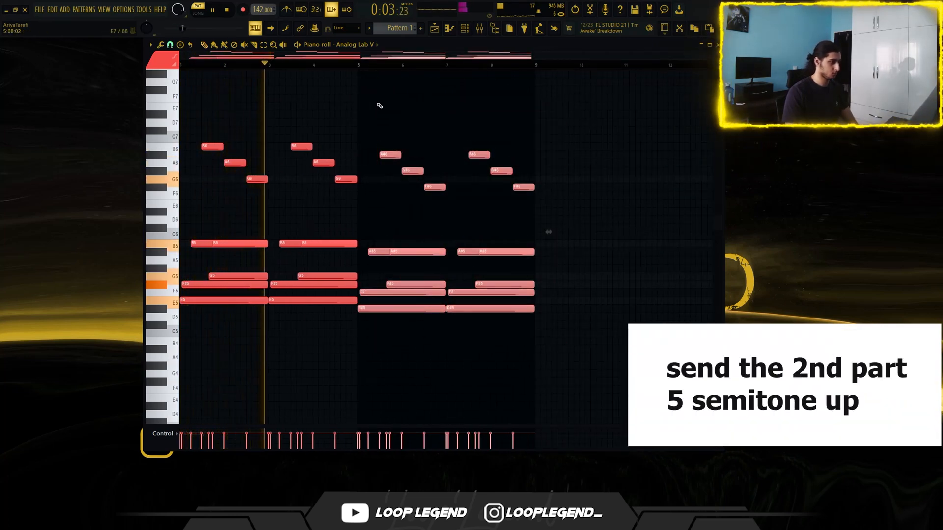
pyautogui.press('Down')
pyautogui.press('Down')
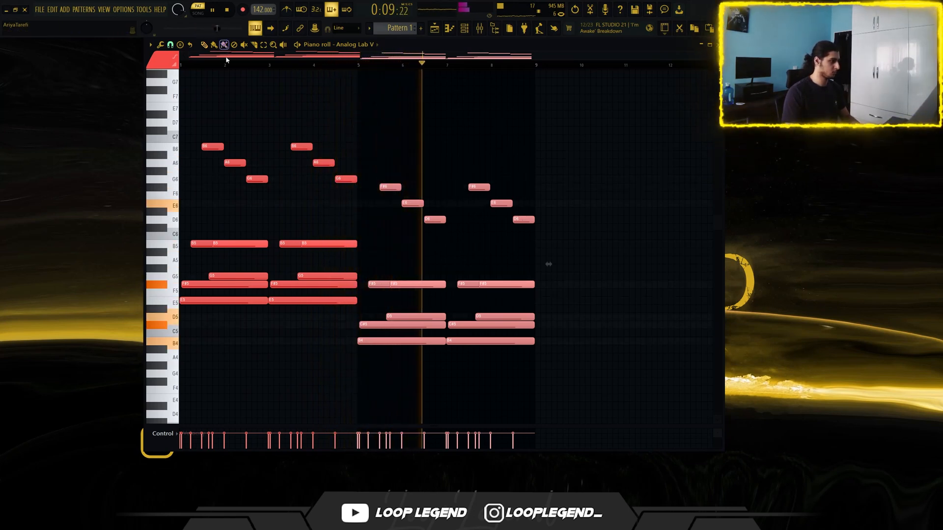
# Lower the notes in bars 5 to 8 by two more semitones and raise them one octave.
pyautogui.press('Down')
pyautogui.press('Down')
pyautogui.hotkey('ctrl', 'Up')
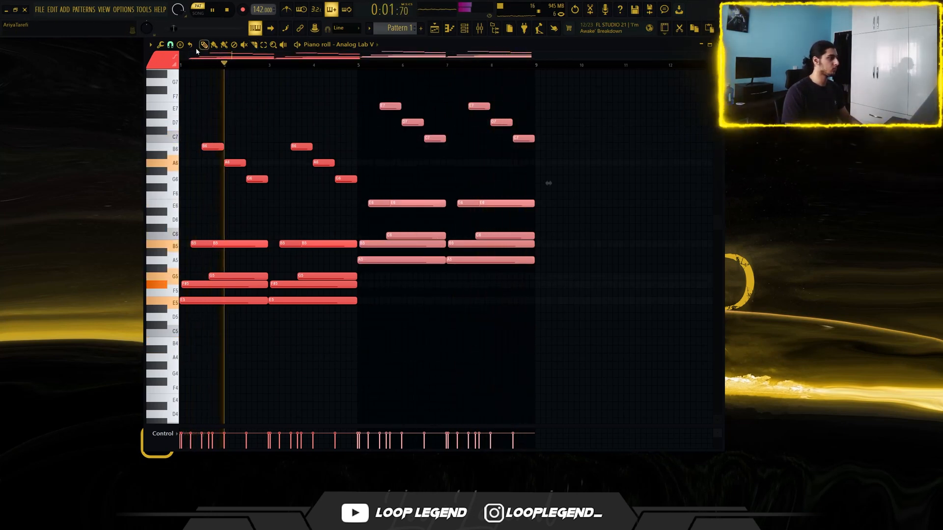
# Stamp a seven-note scale on E5 at bar 9 as a pitch reference for the melody and delete it.
pyautogui.click(180, 45)
pyautogui.click(236, 245)
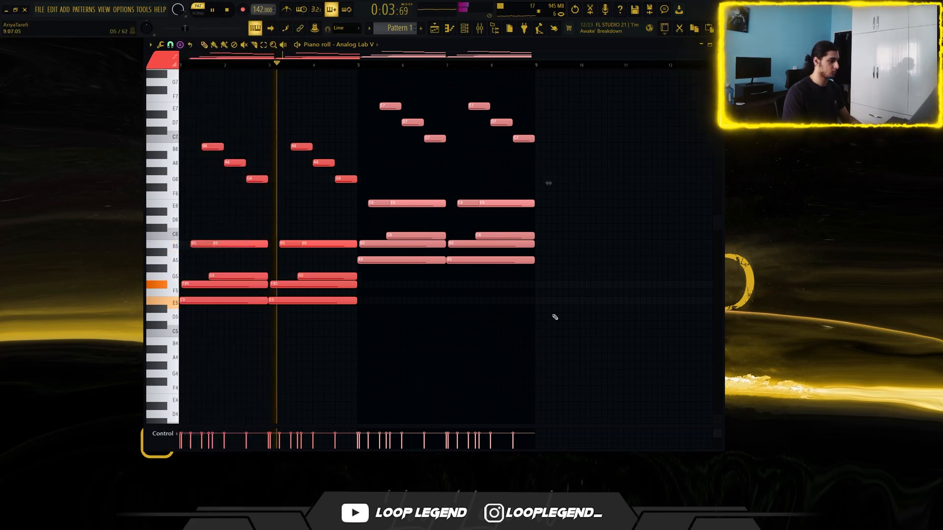
pyautogui.click(536, 301)
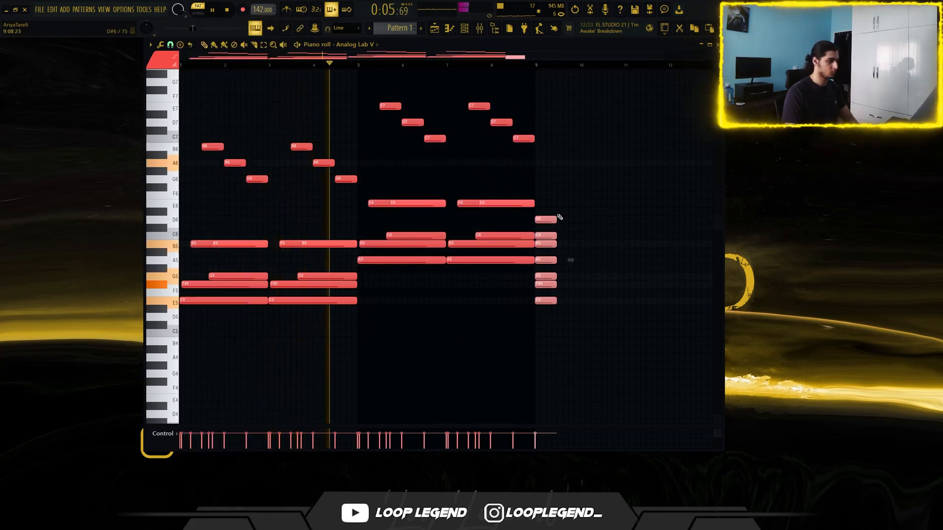
pyautogui.hotkey('ctrl', 'Up')
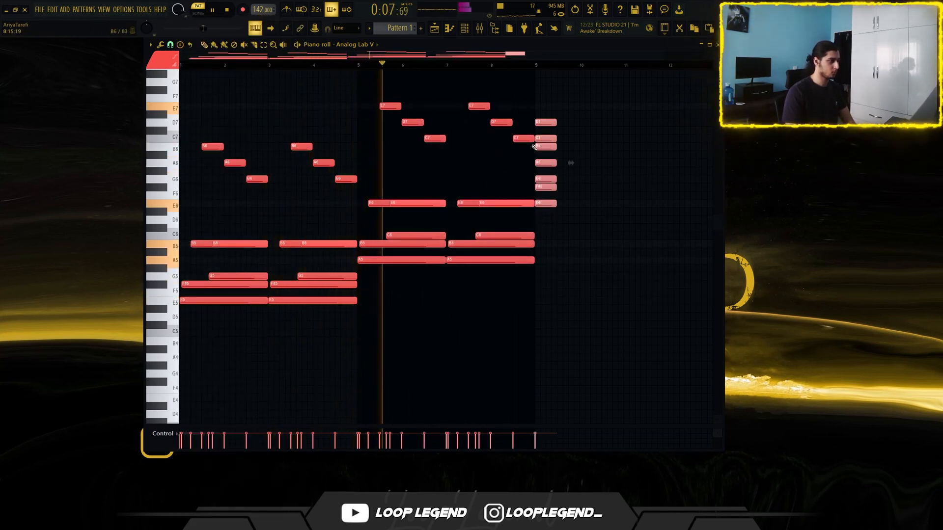
pyautogui.hotkey('ctrl', 'Up')
pyautogui.press('Delete')
# Insert Fruity Parametric EQ 2 in slot 4 of the Analog Lab V mixer track with the 01 Low Cut + High Cut preset.
pyautogui.scroll(-1, 431, 298)
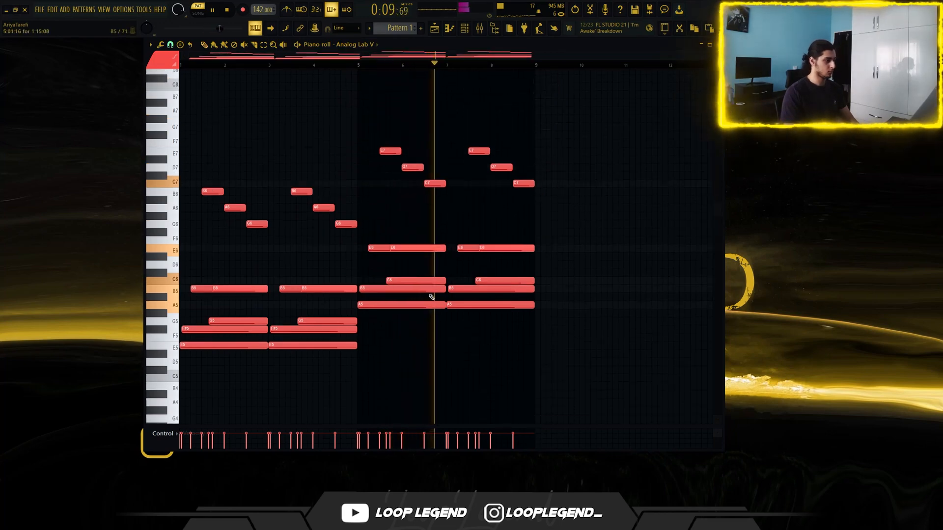
pyautogui.scroll(-3, 427, 304)
pyautogui.press('F6')
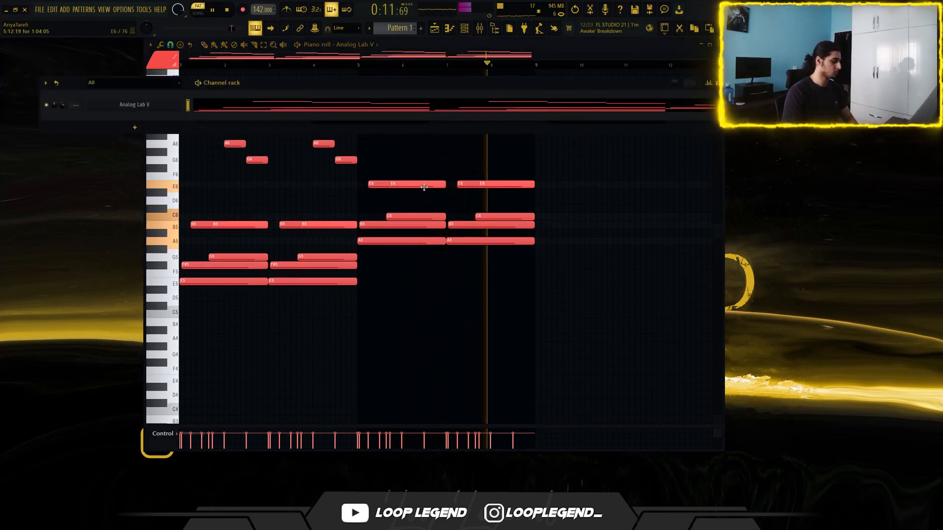
pyautogui.press('F9')
pyautogui.click(496, 144)
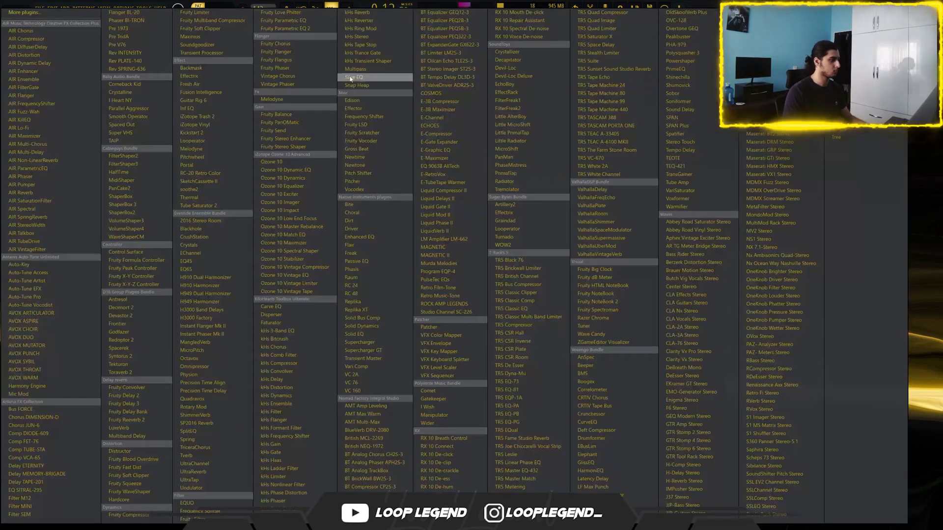
pyautogui.click(305, 28)
pyautogui.click(376, 159)
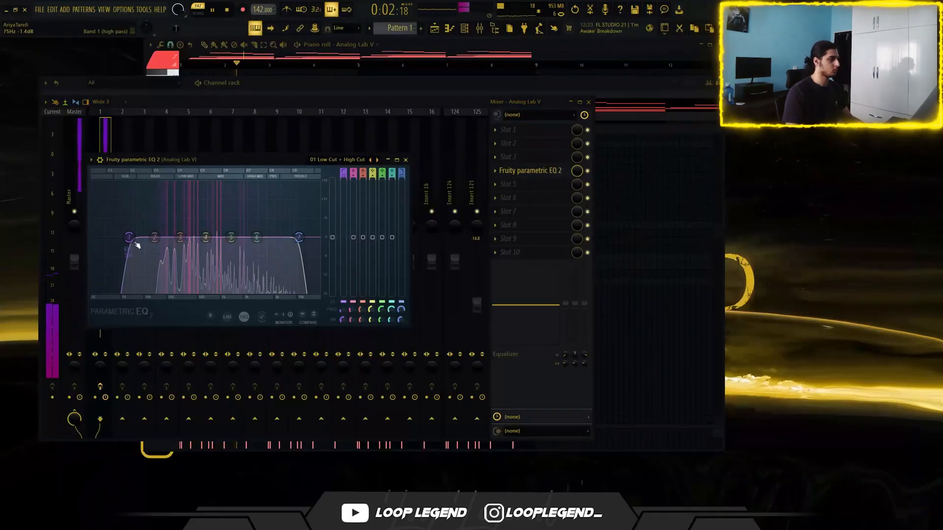
# Narrow the EQ by moving the low cut up and the high cut down in frequency, and add Crystalline in slot 6.
pyautogui.moveTo(130, 237); pyautogui.dragTo(168, 238)
pyautogui.moveTo(299, 238); pyautogui.dragTo(221, 252)
pyautogui.scroll(-5, 221, 253)
pyautogui.click(406, 160)
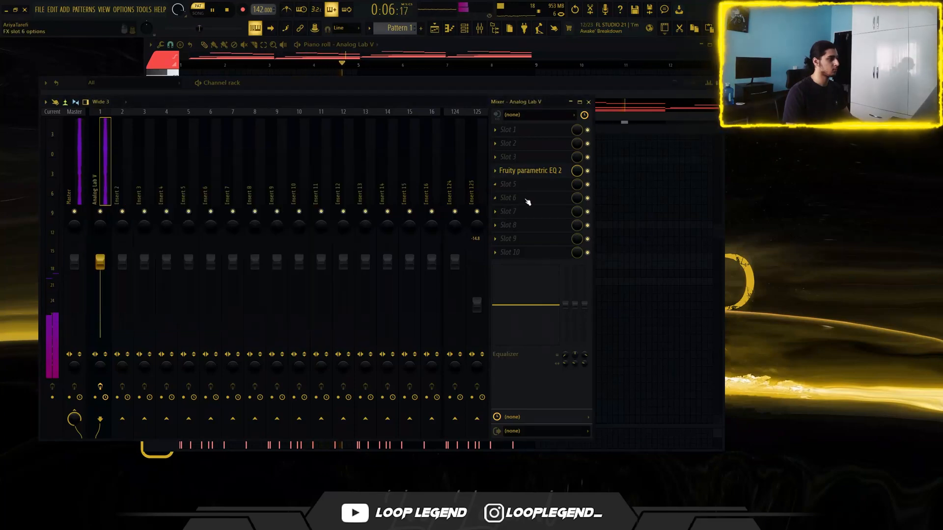
pyautogui.click(524, 199)
pyautogui.click(123, 93)
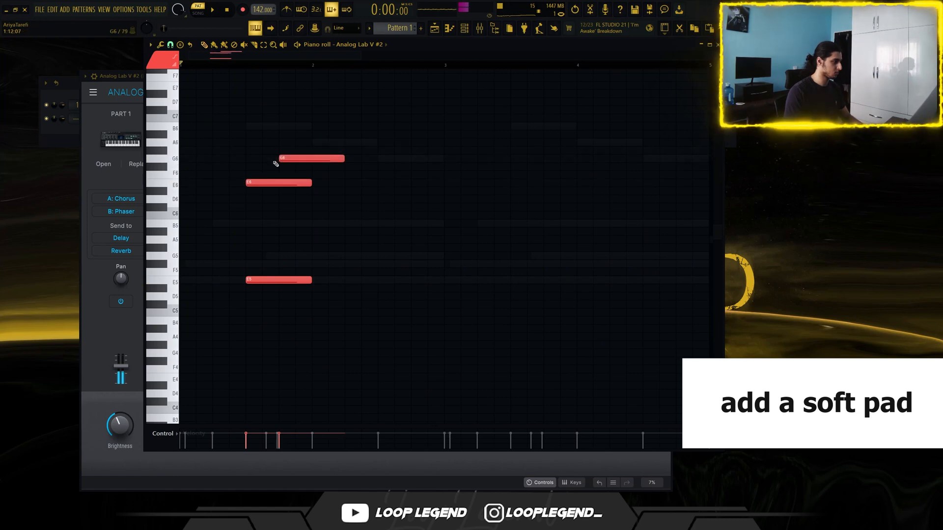
# Lengthen the pad's E5 and E6 notes and repeat them every two bars through bar 8, with the last two repeats at A4 and A5.
pyautogui.moveTo(310, 147); pyautogui.dragTo(289, 361)
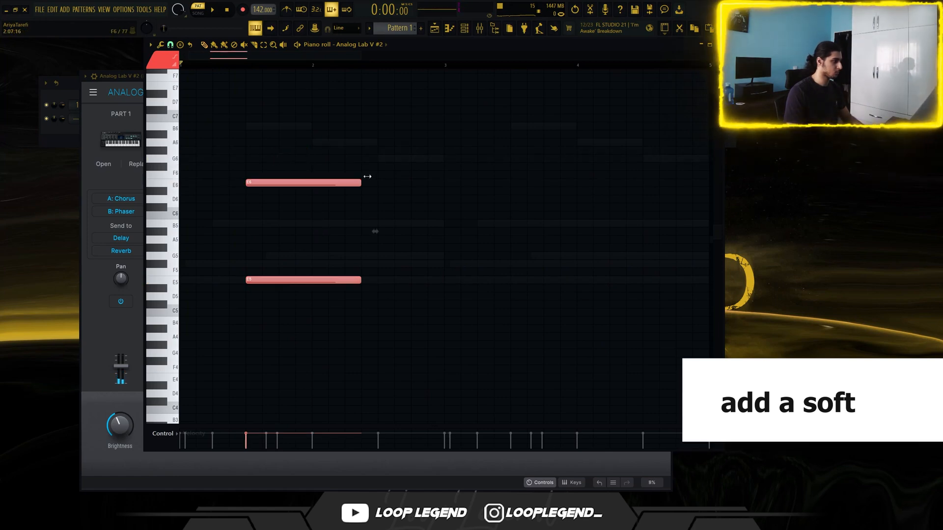
pyautogui.scroll(-2, 372, 69)
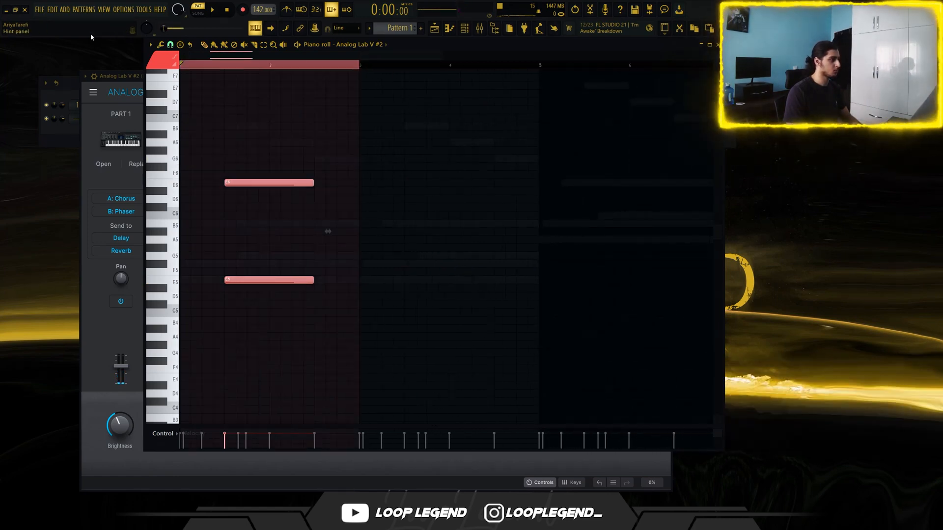
pyautogui.hotkey('ctrl', 'b')
pyautogui.hotkey('ctrl', 'b')
pyautogui.scroll(-2, 501, 282)
pyautogui.hotkey('ctrl', 'b')
pyautogui.hotkey('ctrl', 'd')
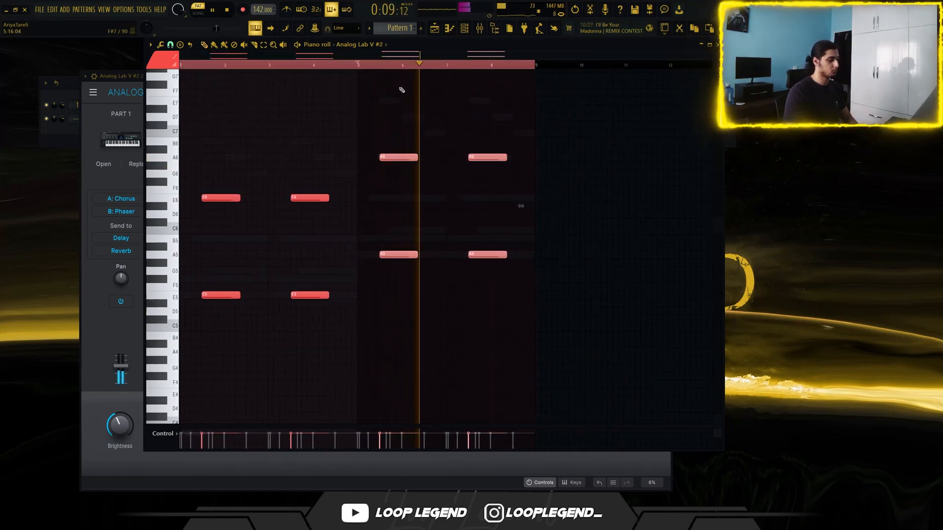
pyautogui.hotkey('ctrl', 'Down')
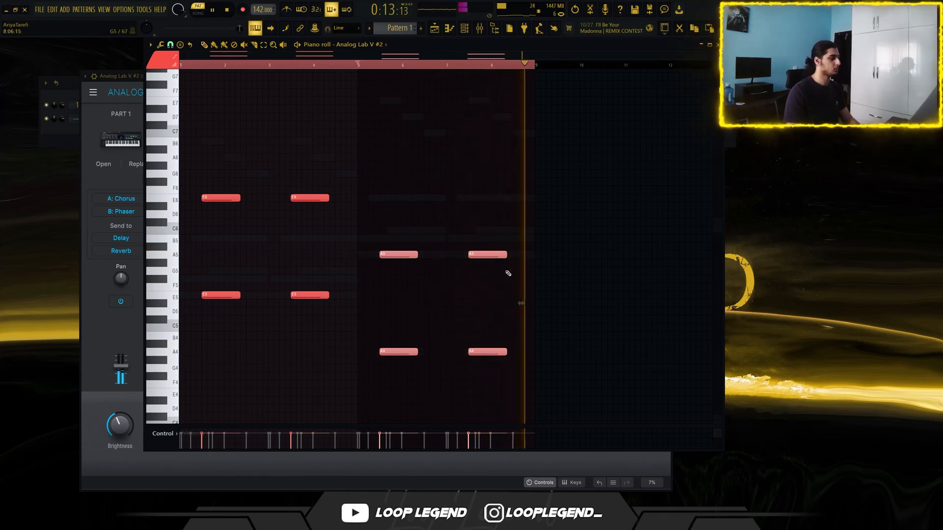
# Insert Fruity Parametric EQ 2 in slot 4 of the Analog Lab V #2 mixer track and move a low-cut preset's first band up in frequency.
pyautogui.press('F6')
pyautogui.press('F9')
pyautogui.click(509, 172)
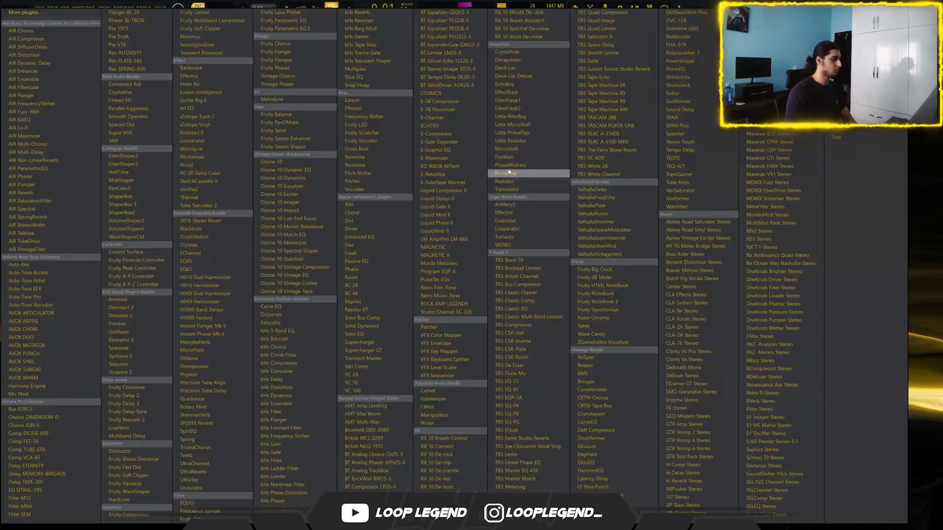
pyautogui.click(313, 28)
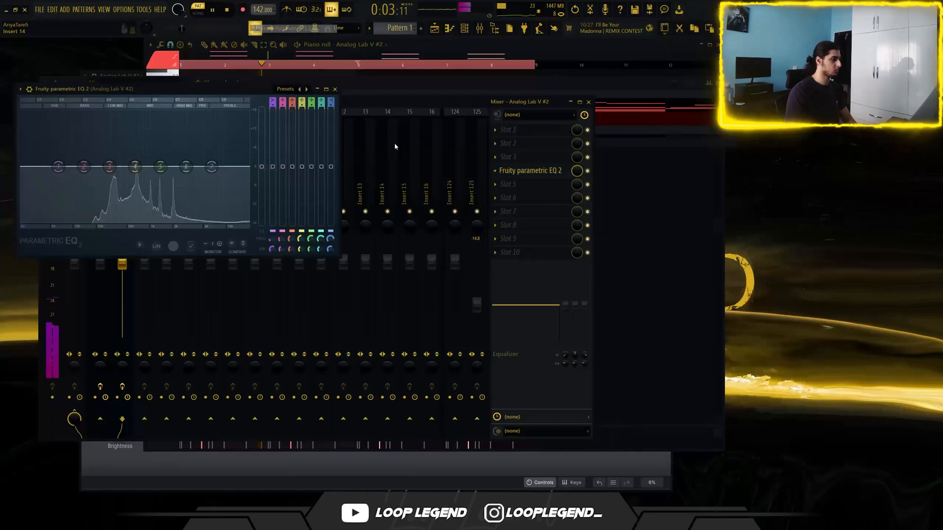
pyautogui.click(307, 89)
pyautogui.moveTo(57, 167); pyautogui.dragTo(105, 167)
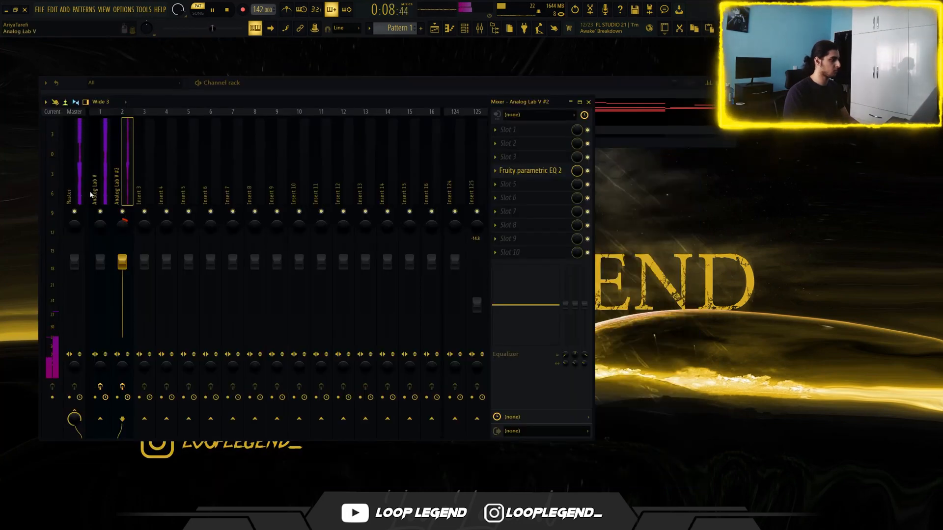
# Insert Fruity Stereo Shaper in slot 7 of the Analog Lab V #2 mixer track and adjust its right channel mix slider.
pyautogui.click(501, 184)
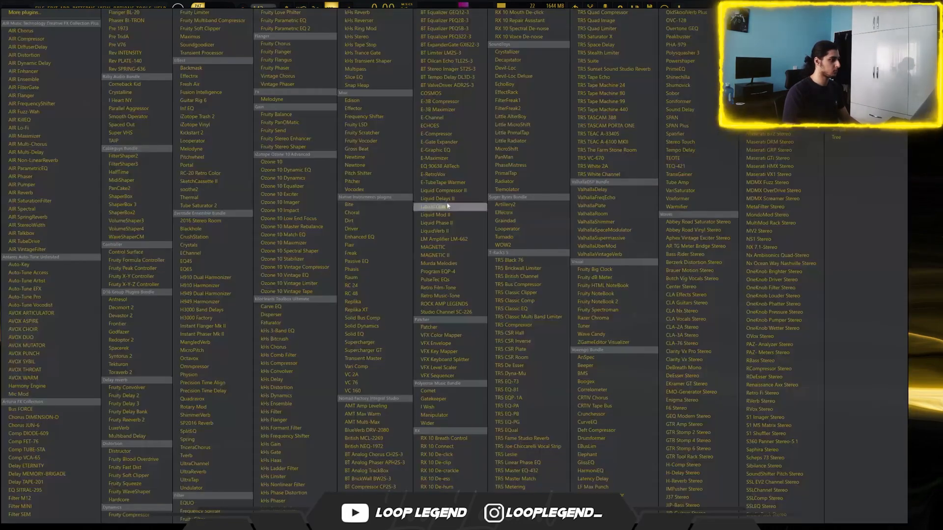
pyautogui.click(287, 147)
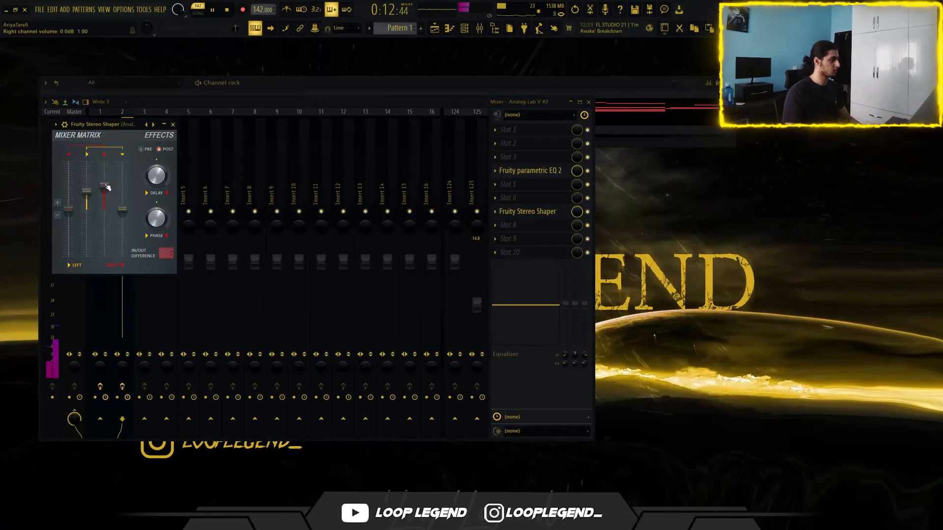
pyautogui.press('Escape')
pyautogui.click(107, 191)
# Insert ValhallaVintageVerb in slot 5 of the Analog Lab V #2 mixer track, set the predelay to 1.08 ms and raise its low cut.
pyautogui.click(508, 212)
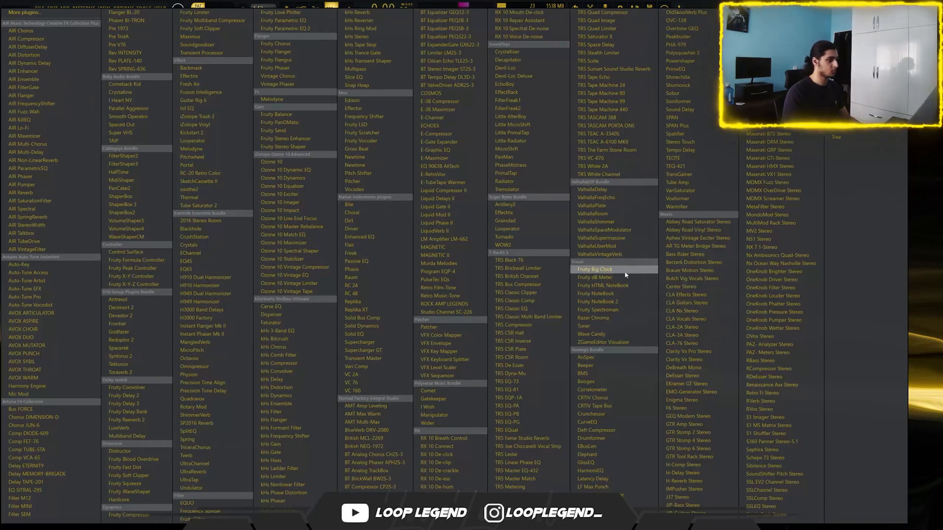
pyautogui.click(622, 255)
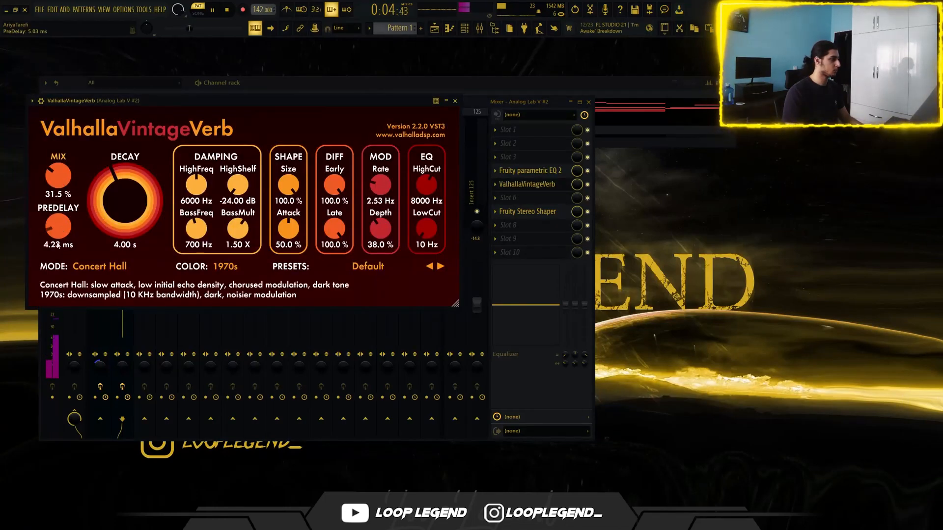
pyautogui.moveTo(57, 244); pyautogui.dragTo(57, 260)
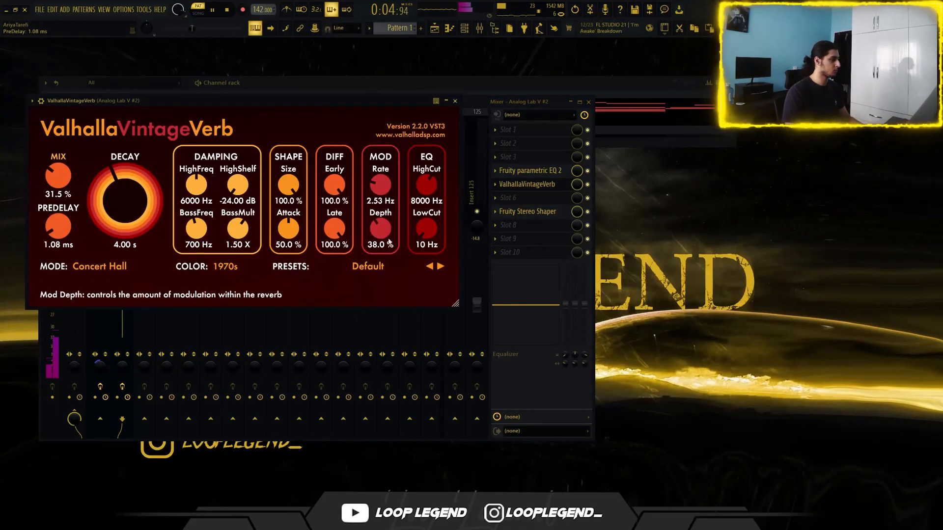
pyautogui.moveTo(426, 228); pyautogui.dragTo(427, 204)
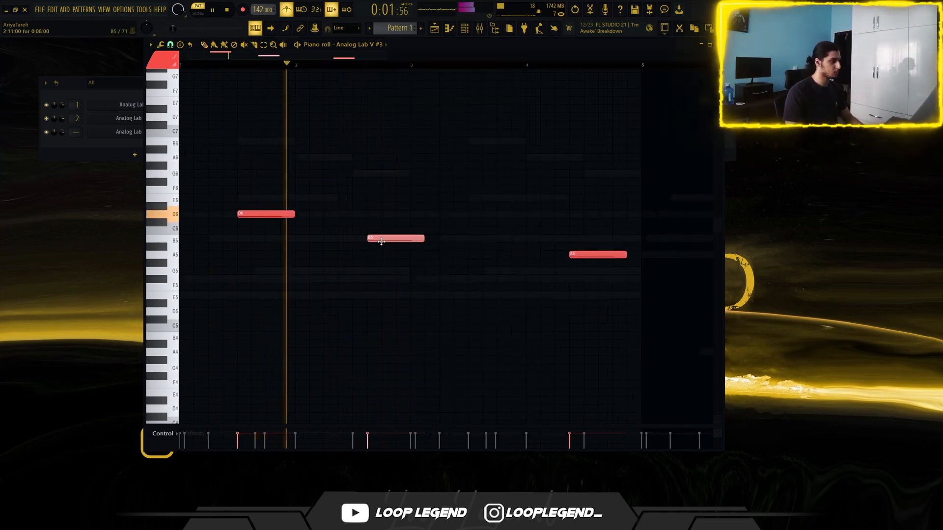
# Align the Analog Lab V #3 B5 and A5 notes to end with bars 2 and 4, and repeat the phrase five semitones higher in bars 5 to 8.
pyautogui.moveTo(372, 239); pyautogui.dragTo(358, 239)
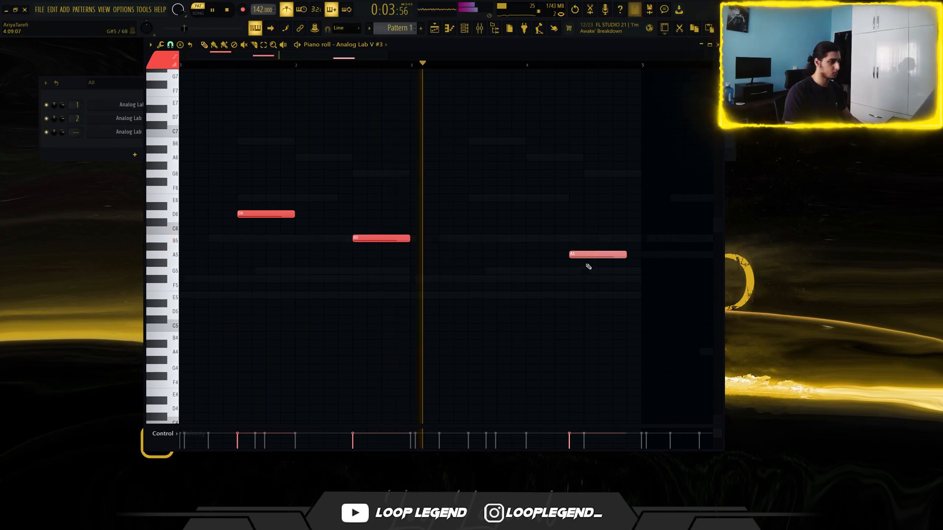
pyautogui.moveTo(584, 255); pyautogui.dragTo(597, 256)
pyautogui.scroll(-3, 576, 279)
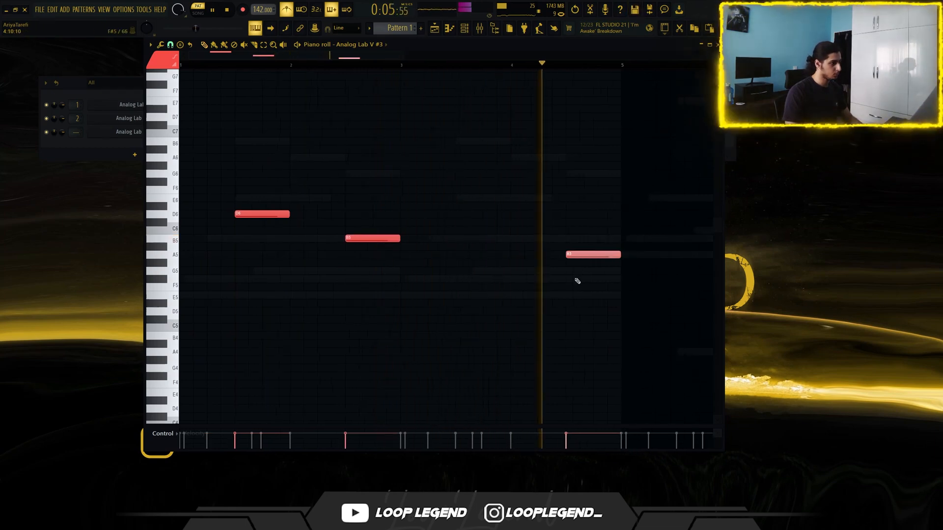
pyautogui.scroll(-1, 482, 244)
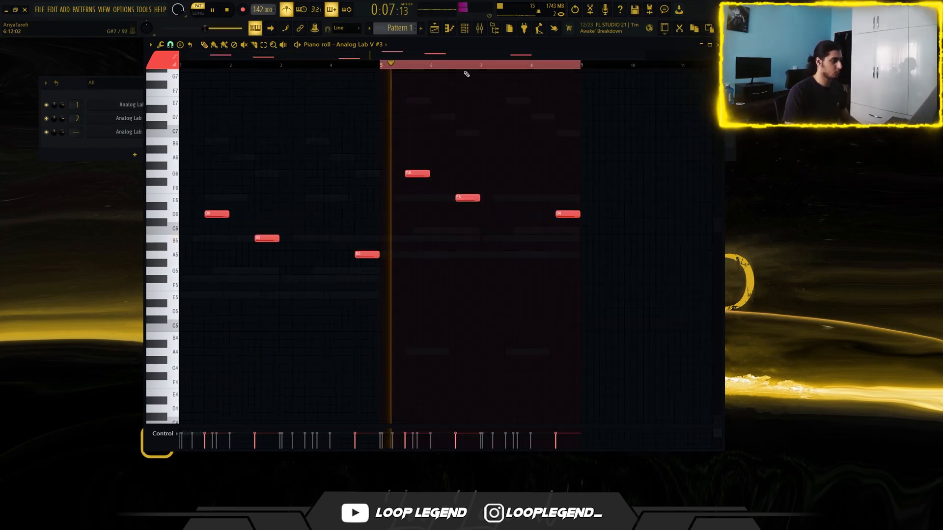
pyautogui.keyDown('ctrl'); pyautogui.click(462, 65); pyautogui.keyUp('ctrl')
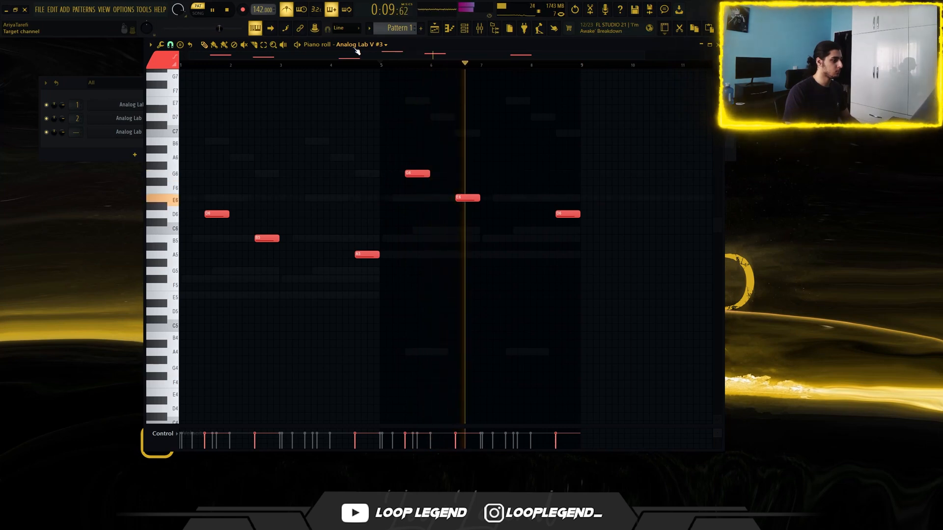
# Add Fruity Parametric EQ 2 in slot 2 of the Analog Lab V #3 mixer track with the Low Cut + High Cut preset and raise the low cut.
pyautogui.scroll(2, 355, 49)
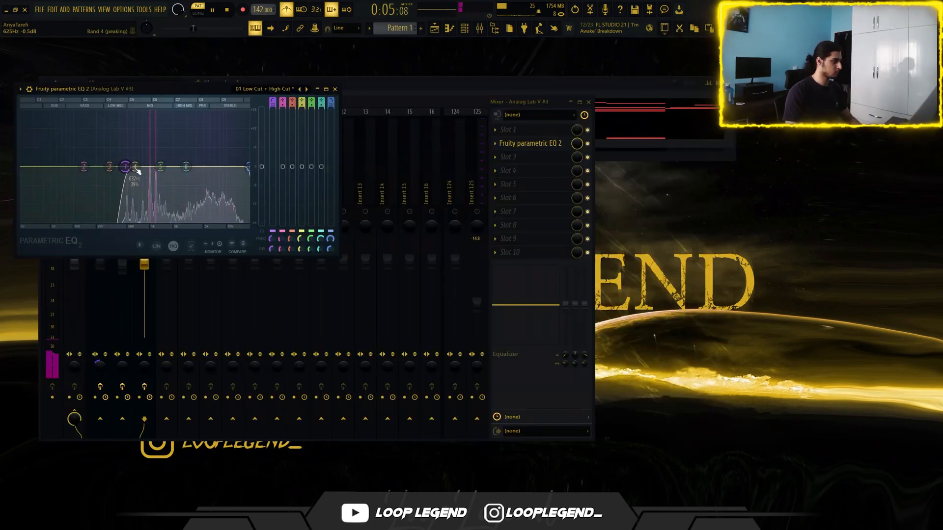
pyautogui.moveTo(194, 92); pyautogui.dragTo(360, 105)
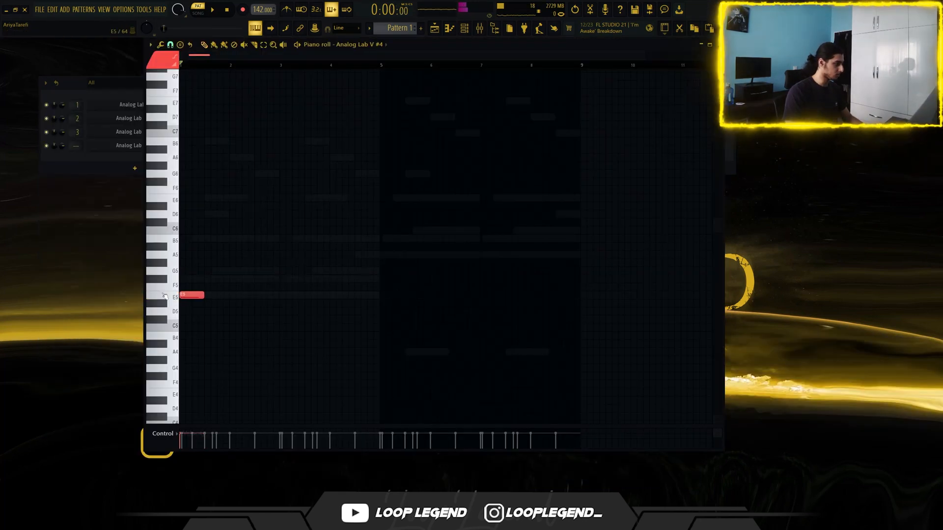
# Place E5 and E6 at the start of the Analog Lab V #4 pattern, B5 and D6 a quarter bar in, and G6 midway through bar 2.
pyautogui.keyDown('ctrl'); pyautogui.scroll(3, 190, 261); pyautogui.keyUp('ctrl')
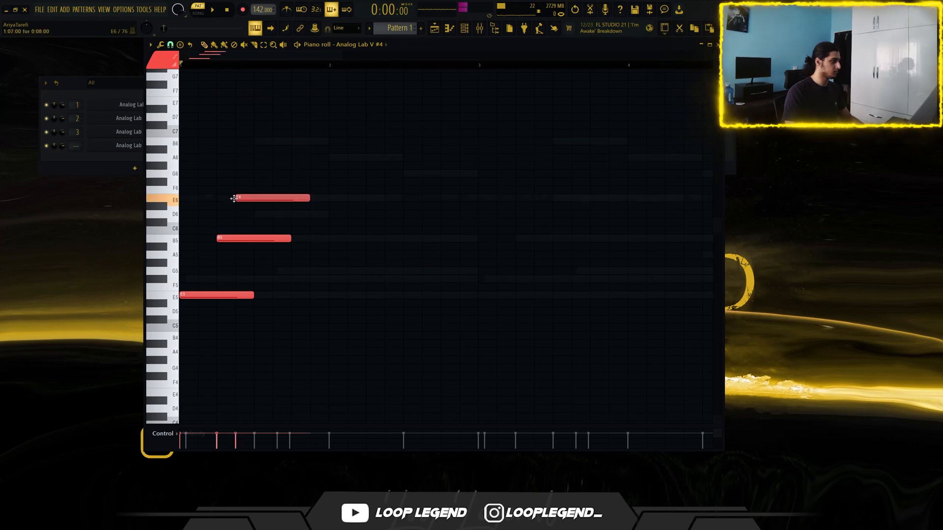
pyautogui.press('space')
pyautogui.click(234, 215)
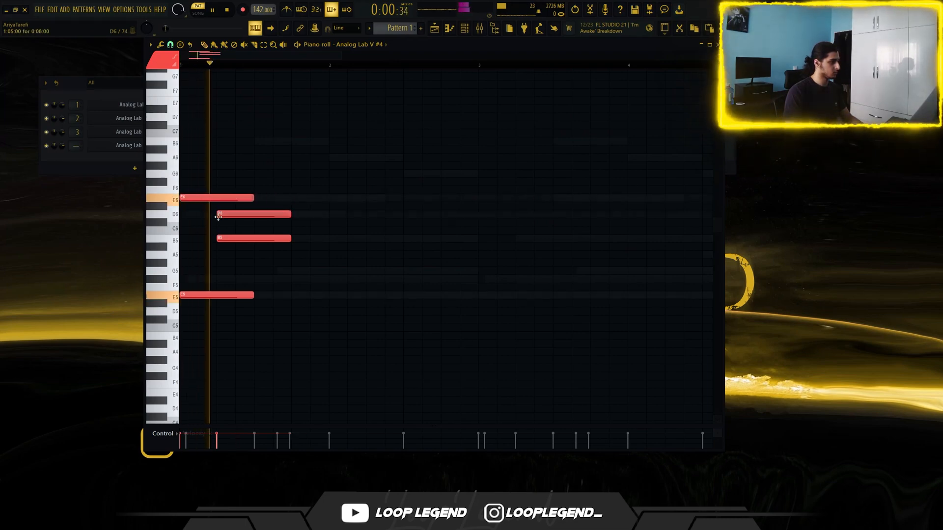
pyautogui.click(404, 173)
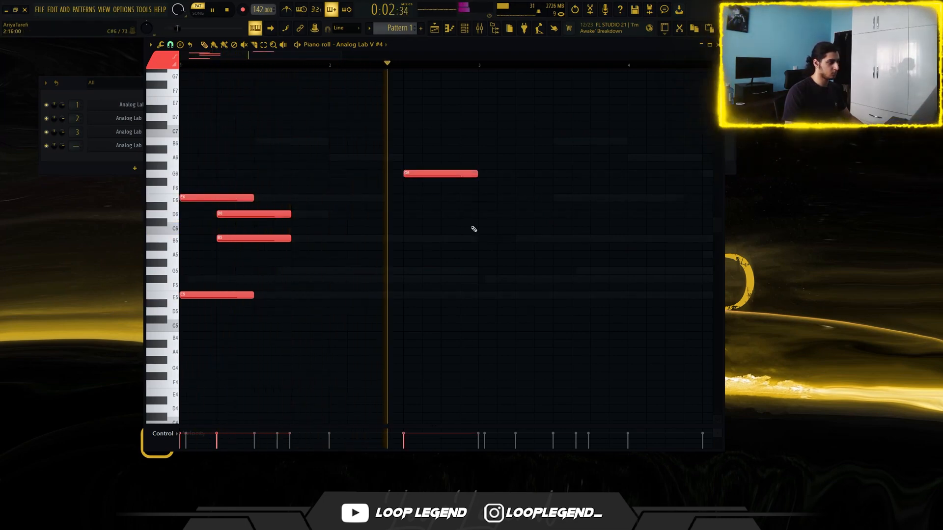
# Add B5 in bar 3, then G5 and B5 in bar 4, and repeat the four-bar phrase from bar 5.
pyautogui.click(516, 238)
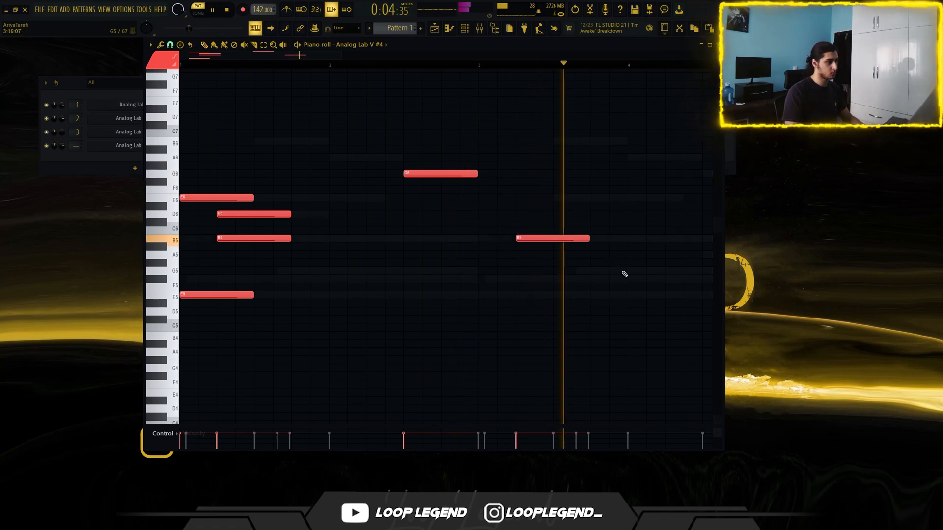
pyautogui.click(629, 270)
pyautogui.click(704, 239)
pyautogui.scroll(-3, 563, 179)
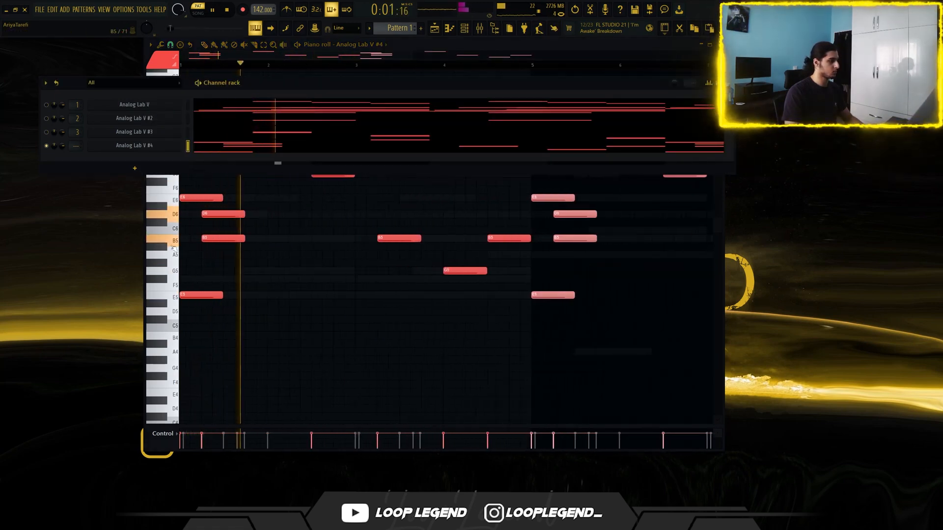
# Solo the Analog Lab V #4 channel and chop the G5 note at the start of bar 4 into four short notes.
pyautogui.scroll(2, 176, 245)
pyautogui.moveTo(297, 229); pyautogui.dragTo(452, 322)
pyautogui.scroll(-4, 390, 214)
pyautogui.scroll(4, 271, 201)
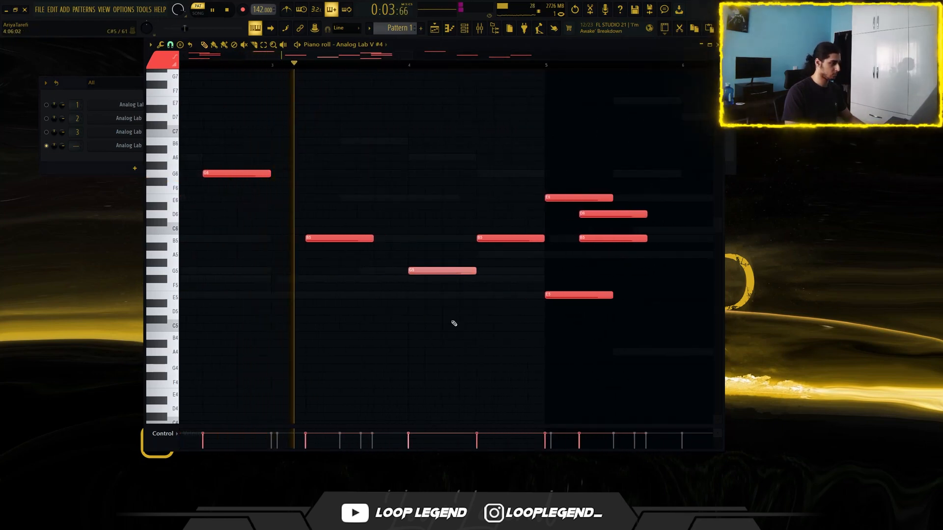
pyautogui.hotkey('ctrl', 'u')
pyautogui.click(448, 294)
pyautogui.rightClick(447, 295)
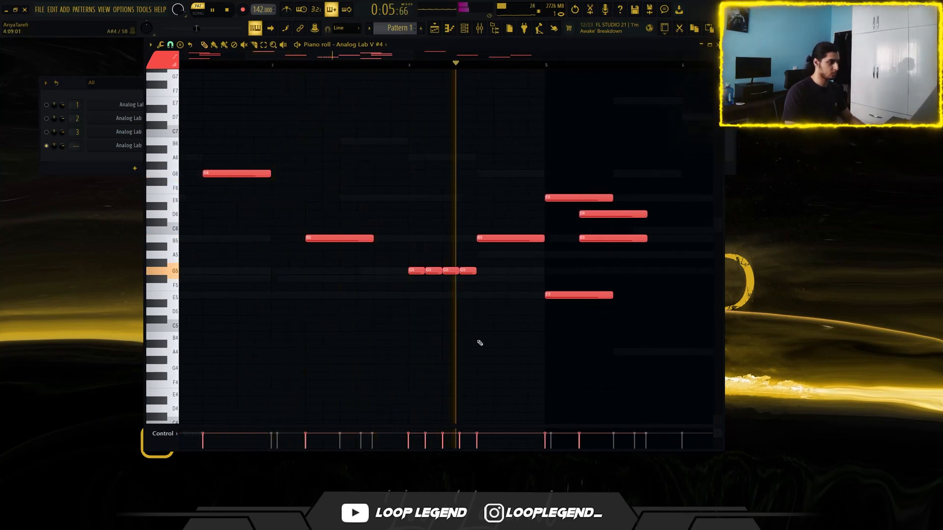
# Chop the B5 note in bar 7 of the Analog Lab V #4 pattern into four short notes.
pyautogui.scroll(-5, 463, 341)
pyautogui.hscroll(2, 526, 303)
pyautogui.scroll(2, 526, 303)
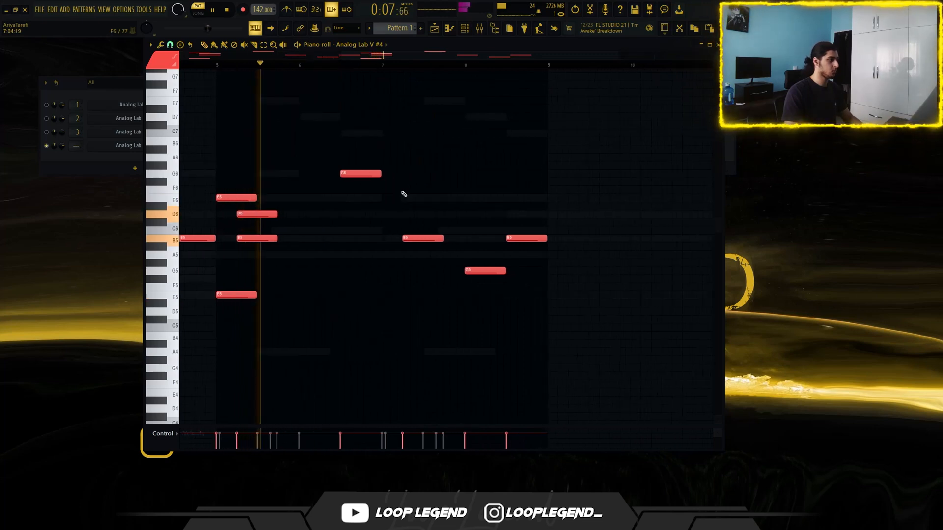
pyautogui.keyDown('ctrl'); pyautogui.moveTo(404, 193); pyautogui.dragTo(436, 317); pyautogui.keyUp('ctrl')
pyautogui.hotkey('ctrl', 'u')
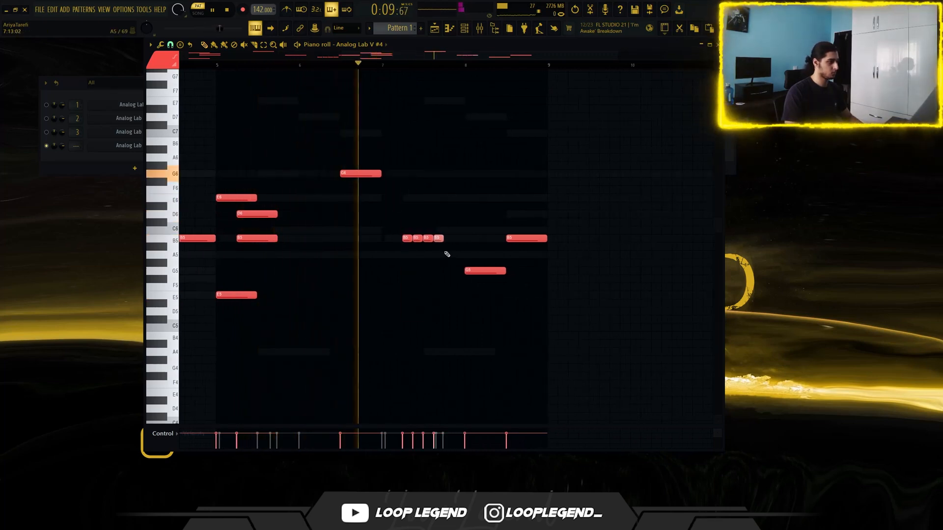
# Transpose all Analog Lab V #4 notes in bars 5 to 8 up five semitones.
pyautogui.scroll(-3, 442, 248)
pyautogui.keyDown('ctrl'); pyautogui.moveTo(639, 106); pyautogui.dragTo(371, 338); pyautogui.keyUp('ctrl')
pyautogui.hotkey('shift', 'Up')
pyautogui.hotkey('shift', 'Up')
pyautogui.hotkey('shift', 'Up')
pyautogui.hotkey('shift', 'Up')
pyautogui.hotkey('shift', 'Up')
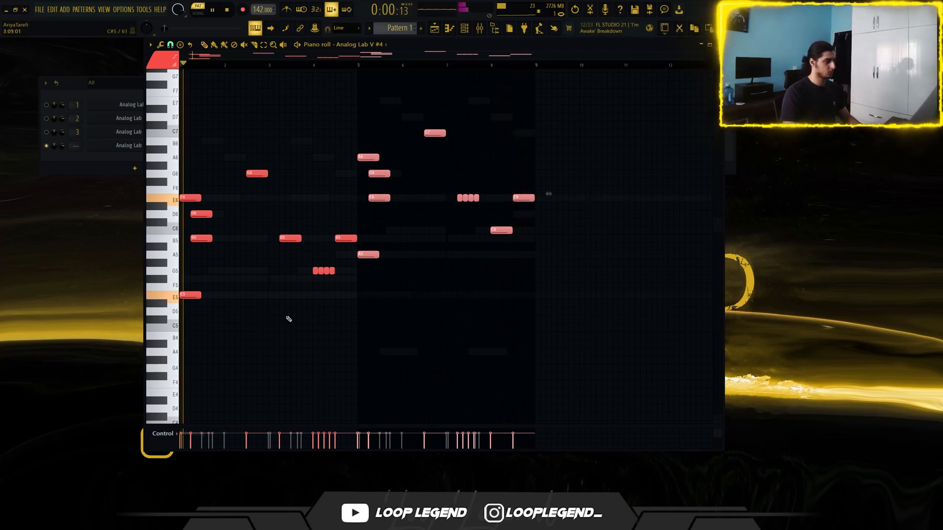
# Unmute the Analog Lab V #3 channel and ramp the velocities of the chopped notes in bars 4 and 7.
pyautogui.click(46, 132)
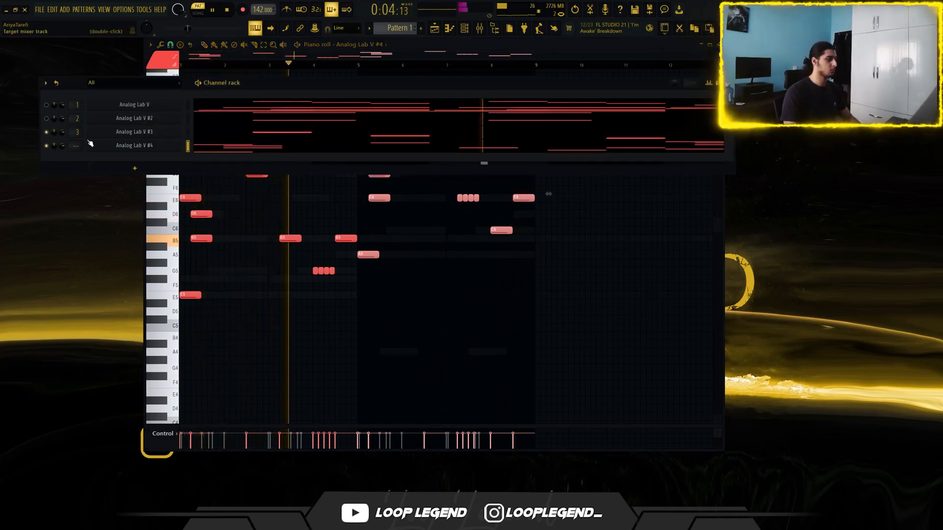
pyautogui.keyDown('ctrl'); pyautogui.click(410, 307); pyautogui.keyUp('ctrl')
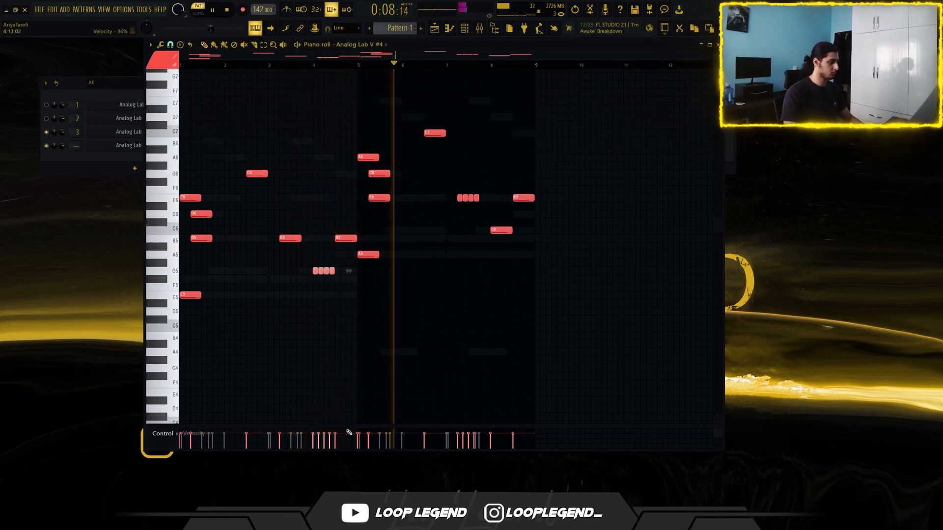
pyautogui.moveTo(489, 170); pyautogui.dragTo(445, 236)
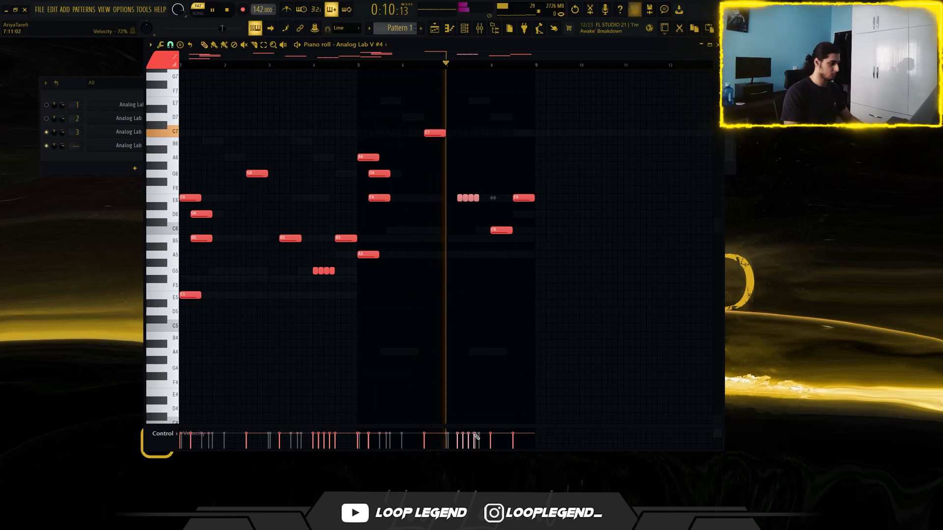
pyautogui.moveTo(476, 435); pyautogui.dragTo(452, 443)
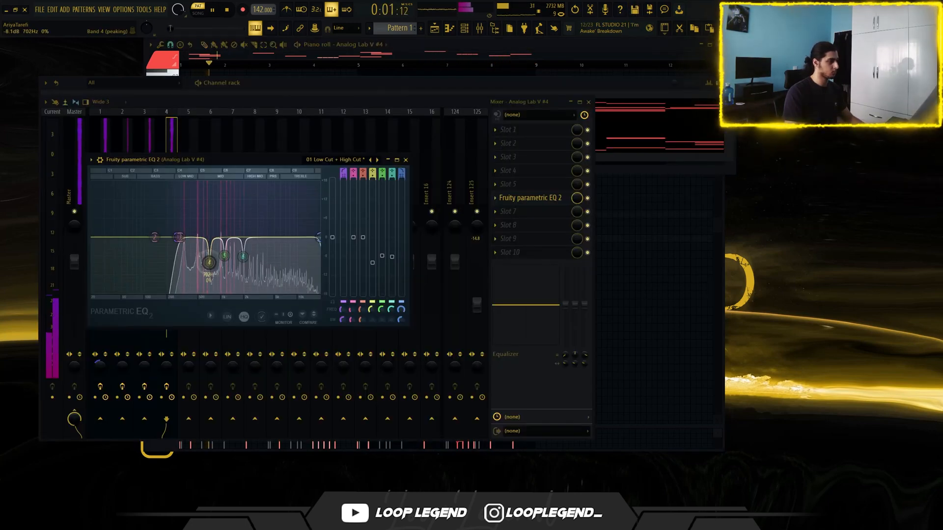
# Shape Fruity Parametric EQ 2 in slot 6 of the Analog Lab V #4 mixer track with a raised low cut and narrow midrange cuts.
pyautogui.moveTo(167, 237); pyautogui.dragTo(195, 256)
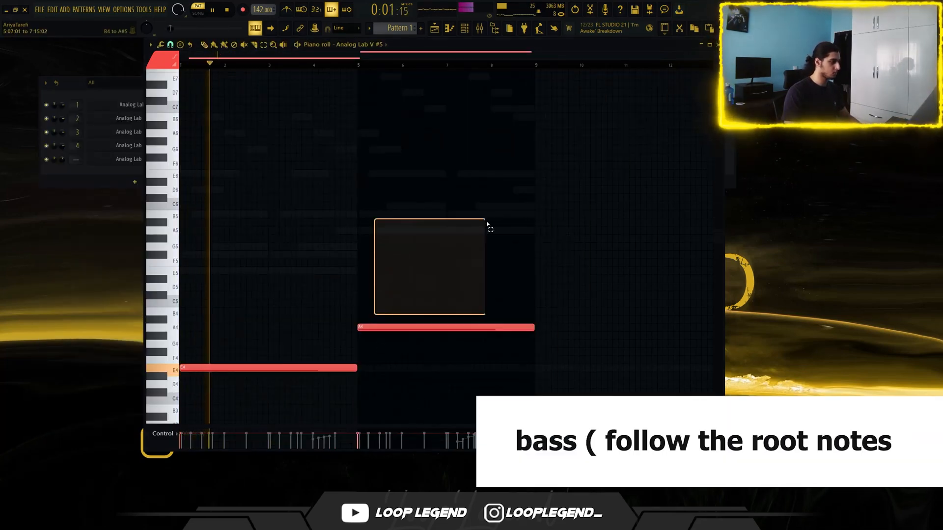
# Reset the Analog Lab V #5 bass channel's volume and route the channel to mixer track 5.
pyautogui.rightClick(61, 157)
pyautogui.click(64, 159)
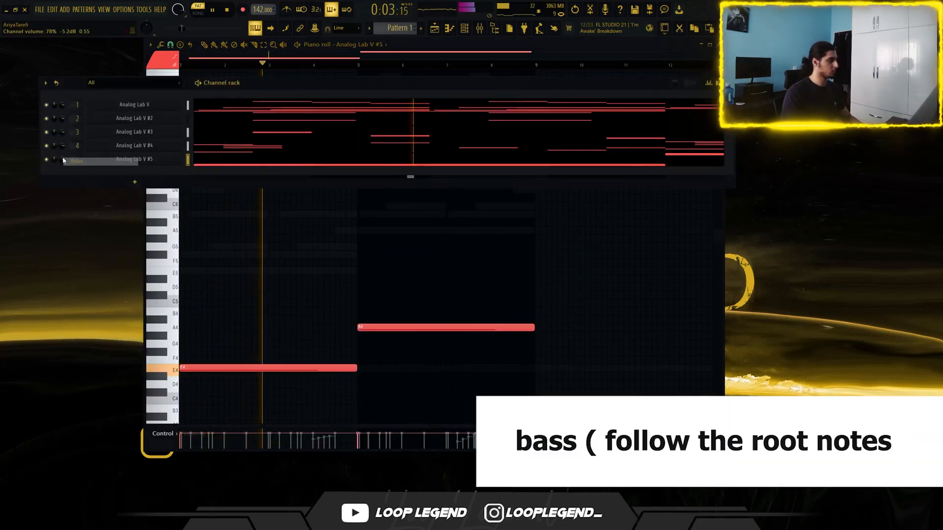
pyautogui.hotkey('ctrl', 'l')
pyautogui.press('F6')
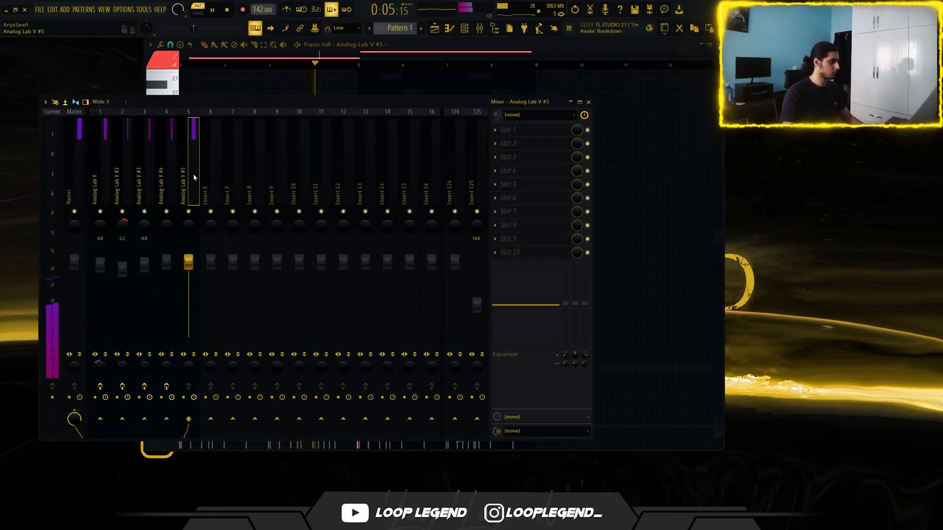
# Add Fruity Parametric EQ 2 with the High Cut preset in slot 5 of the bass track, lower the cut to about 1229 Hz, and add Fruity Limiter in slot 9.
pyautogui.moveTo(269, 102); pyautogui.dragTo(340, 94)
pyautogui.moveTo(182, 167); pyautogui.dragTo(151, 167)
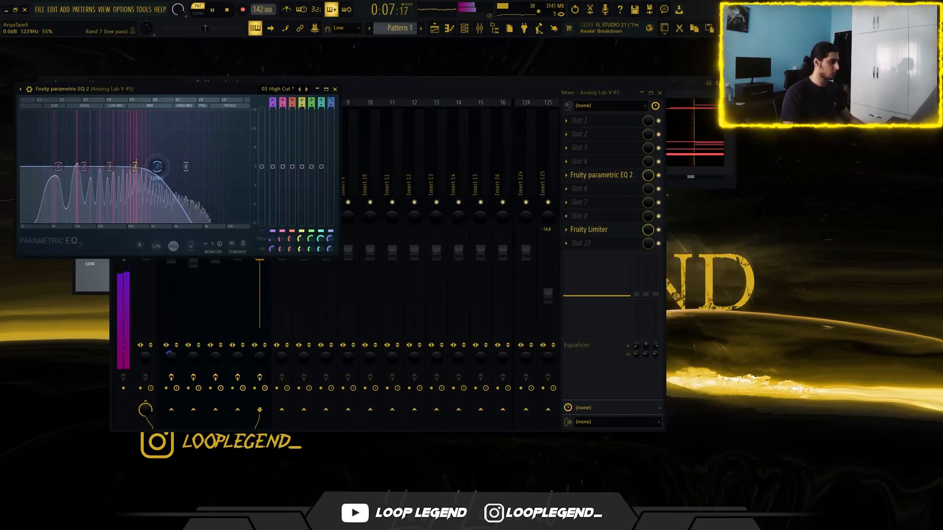
pyautogui.press('Escape')
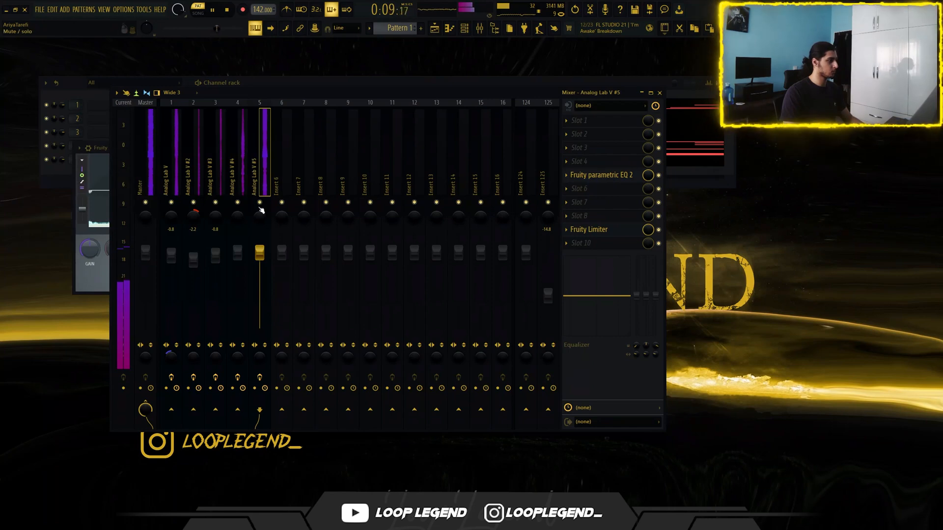
# Lower the Analog Lab V #5 mixer track's volume to -0.9 dB.
pyautogui.click(141, 186)
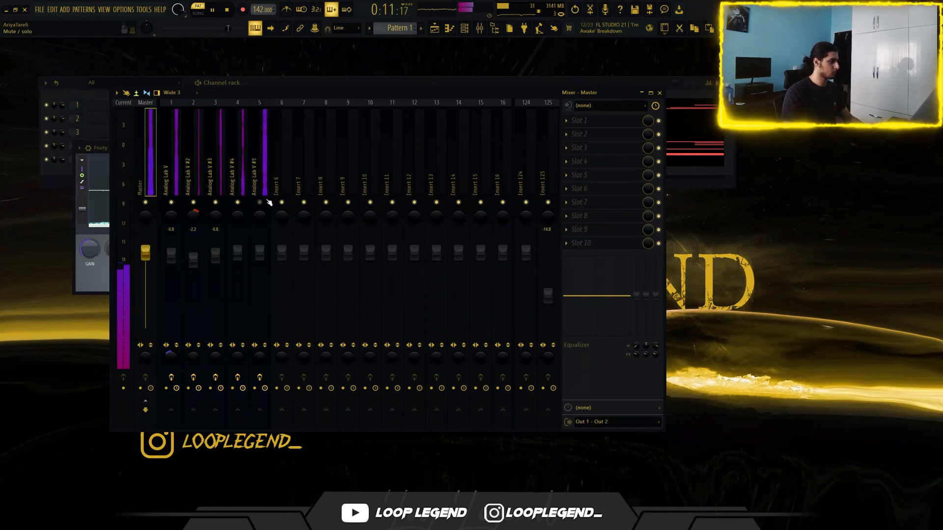
pyautogui.click(267, 234)
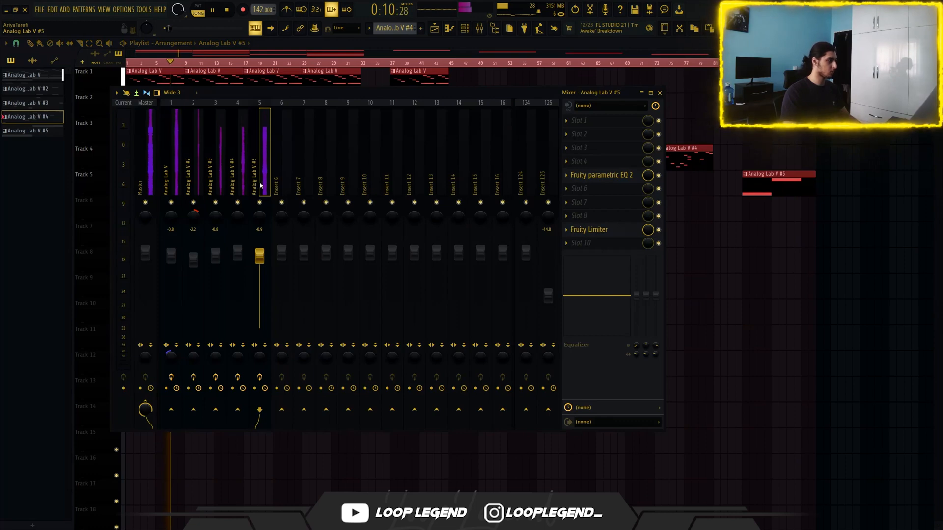
# Select the five Analog Lab V mixer tracks and route them to insert 6 as a shared bus.
pyautogui.moveTo(260, 185); pyautogui.dragTo(171, 200)
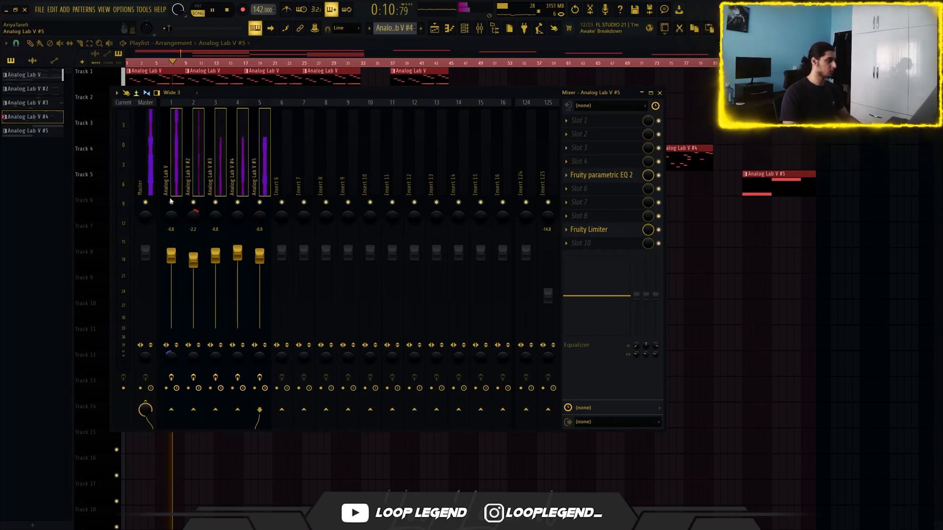
pyautogui.rightClick(282, 407)
pyautogui.click(289, 418)
pyautogui.click(283, 154)
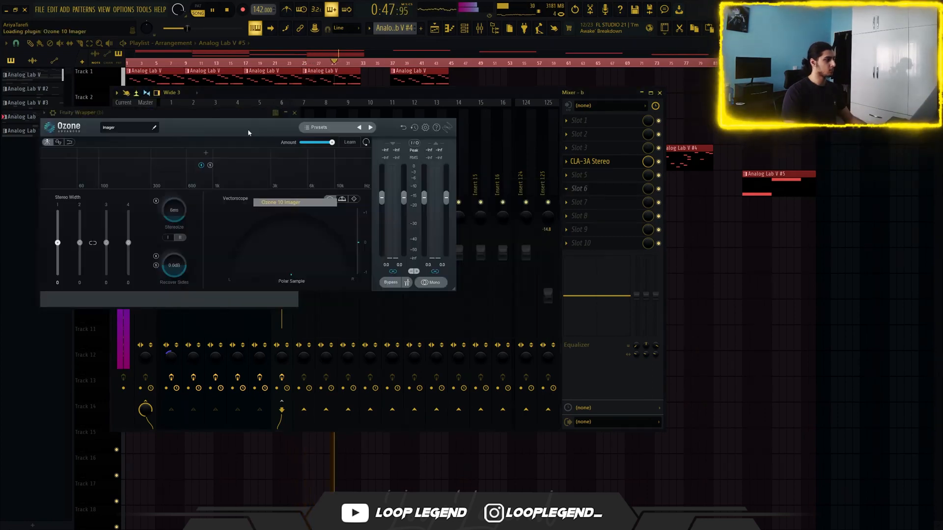
# Insert Ozone 10 Imager in slot 6 of the bus track and use Learn to set its crossover bands.
pyautogui.moveTo(248, 129); pyautogui.dragTo(361, 130)
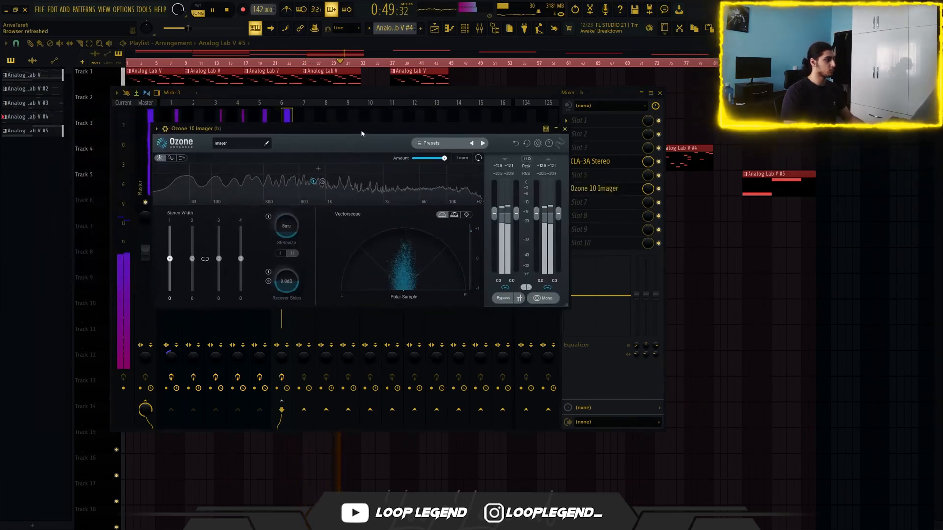
pyautogui.click(461, 159)
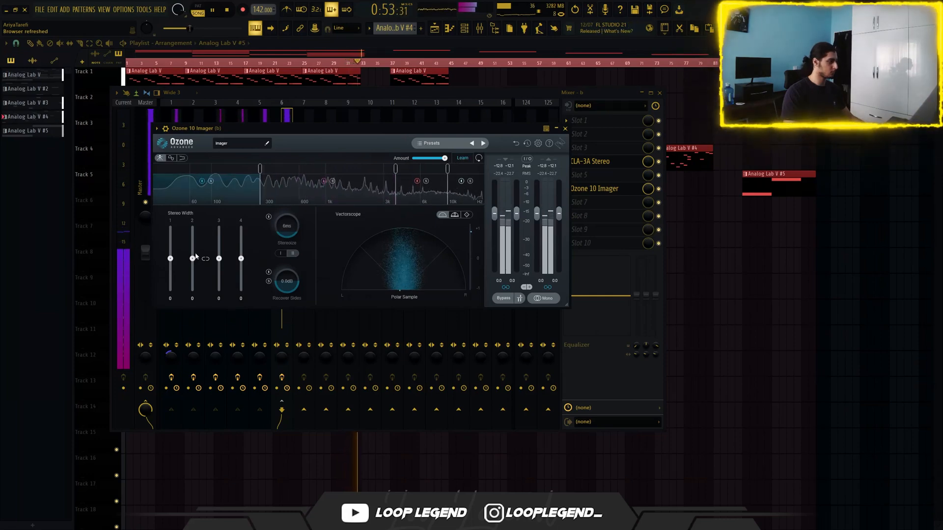
# Raise the bus's Ozone 10 Imager stereo width to about 49 for band 2 and 74 for band 3, soloing bands to audition them.
pyautogui.moveTo(193, 258); pyautogui.dragTo(192, 244)
pyautogui.moveTo(218, 258); pyautogui.dragTo(222, 236)
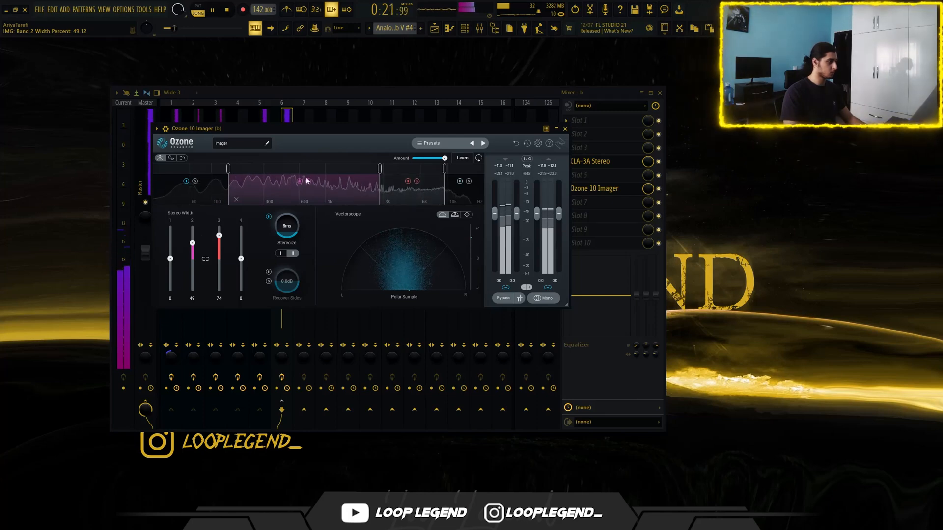
pyautogui.click(415, 182)
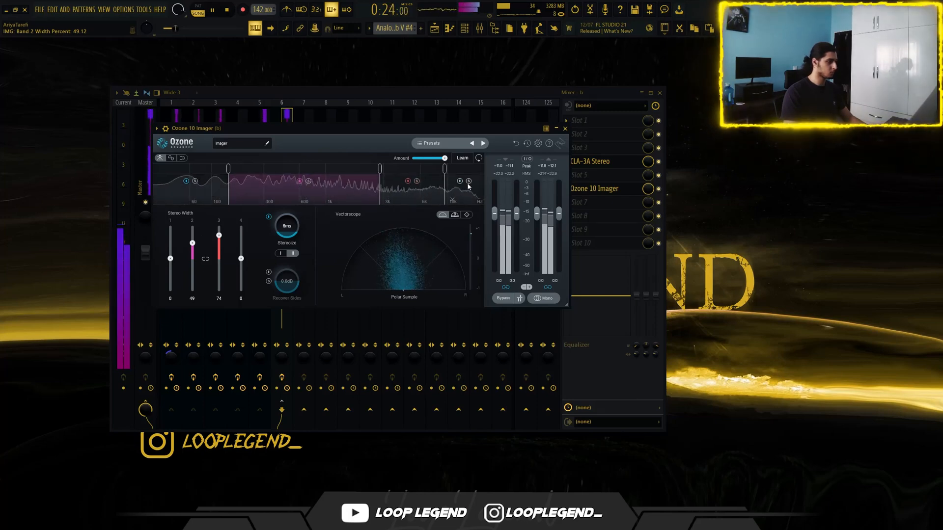
pyautogui.click(468, 181)
pyautogui.click(468, 181)
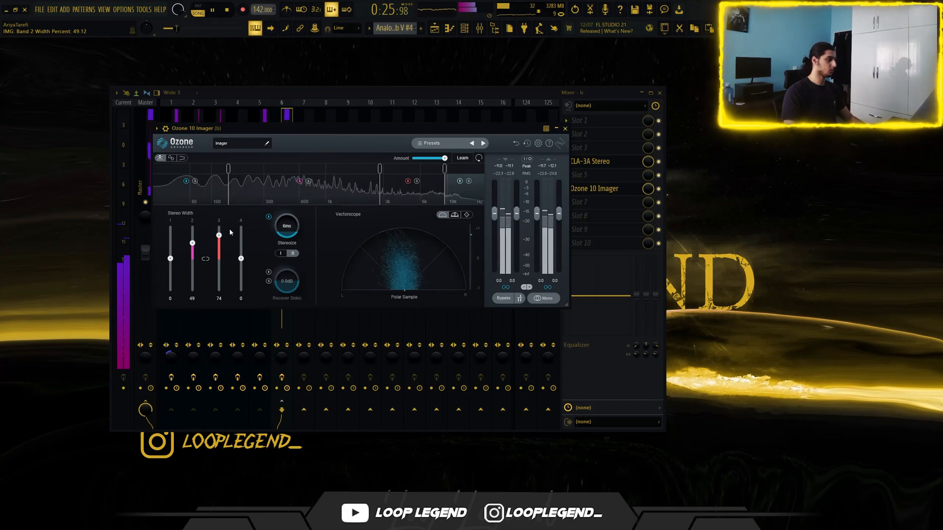
# Set the bus's Ozone 10 Maximizer to IRC IV mode with a threshold of about -4.2 dB, and close its window.
pyautogui.click(84, 273)
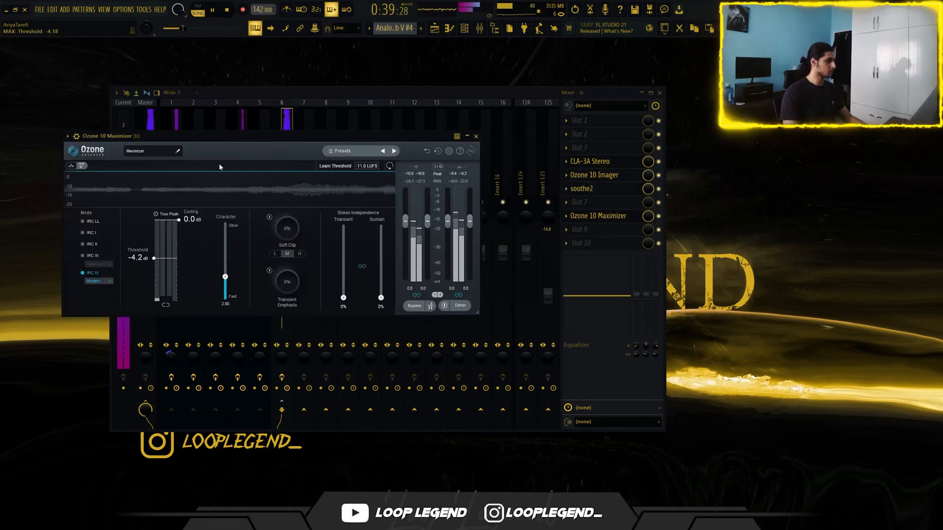
pyautogui.moveTo(242, 135); pyautogui.dragTo(391, 136)
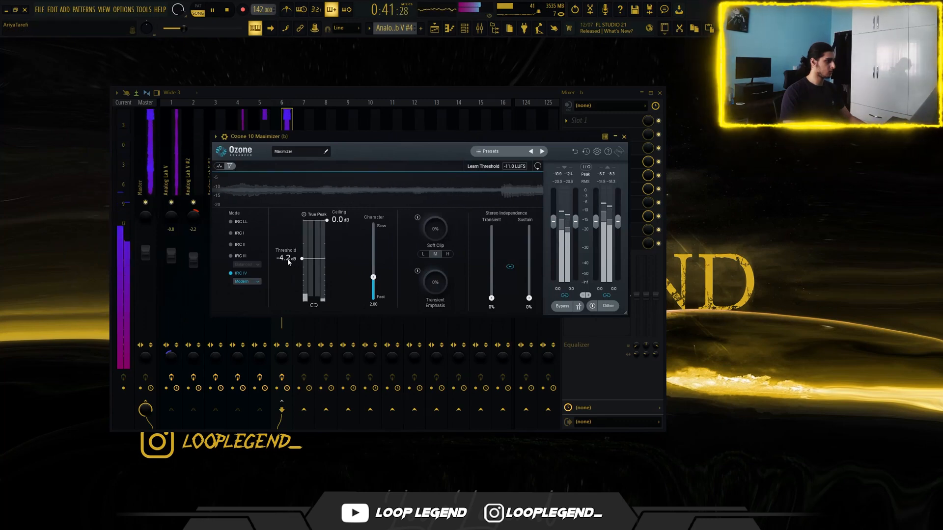
pyautogui.press('Escape')
pyautogui.click(260, 120)
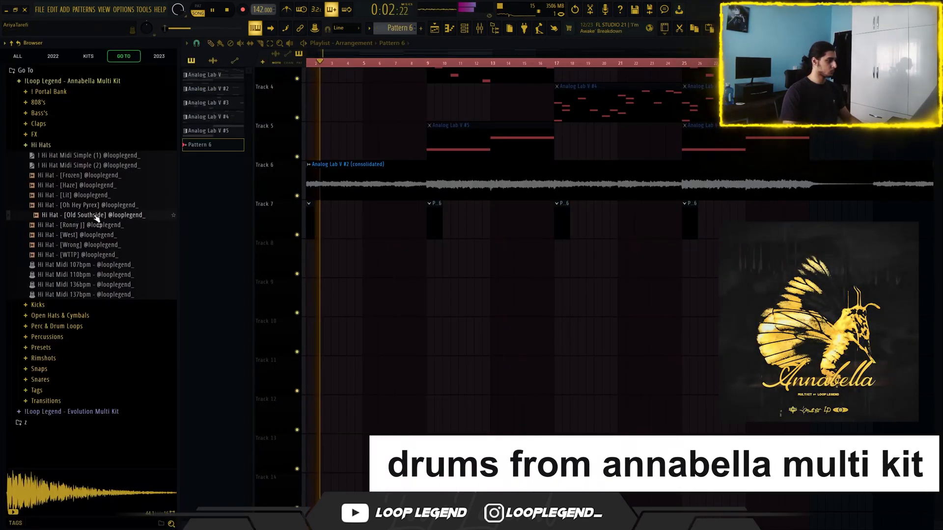
# Audition the kit's hi-hat samples and open Hi Hat - [Lit] and Hi Hat - [Haze] in new channels.
pyautogui.click(95, 205)
pyautogui.click(91, 196)
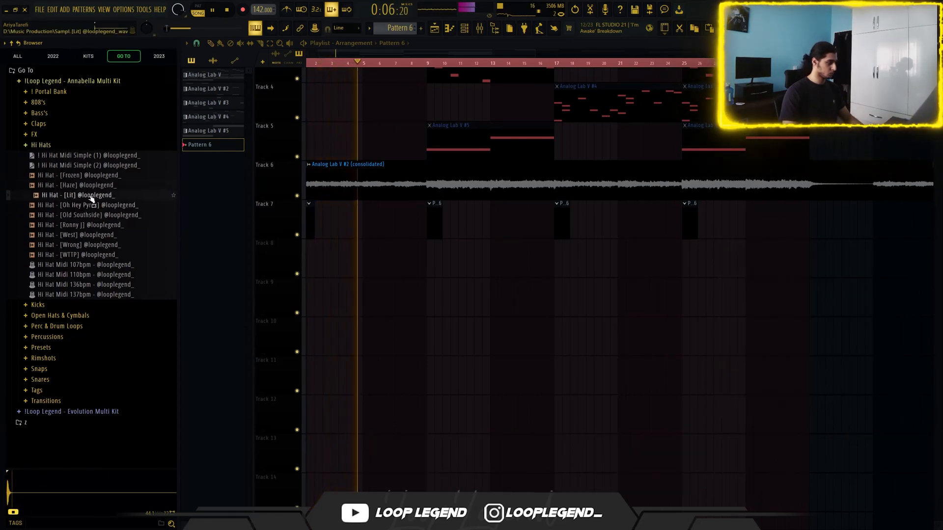
pyautogui.rightClick(91, 196)
pyautogui.click(98, 198)
pyautogui.rightClick(85, 183)
pyautogui.click(116, 194)
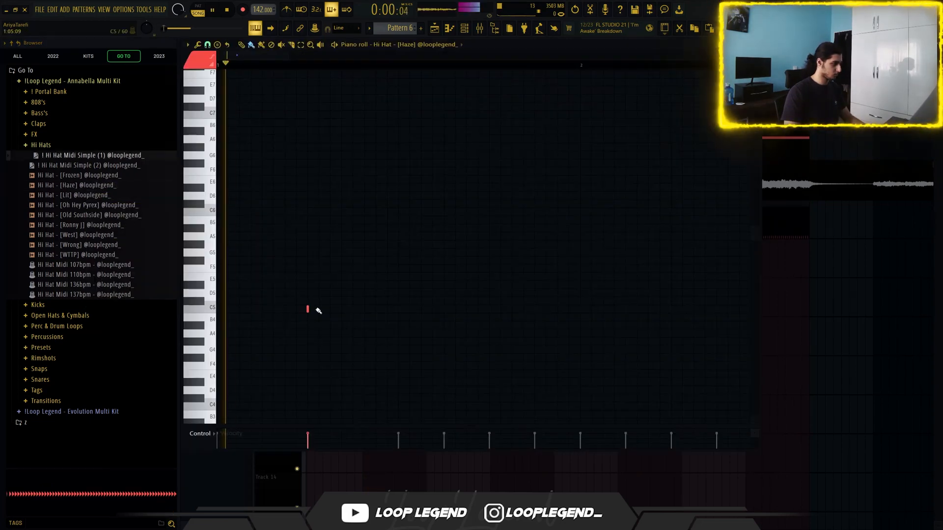
# Add C5 rolls to the first bar of Hi Hat - [Haze], shift the second four-note roll slightly later, and play it back.
pyautogui.moveTo(319, 311); pyautogui.dragTo(364, 309)
pyautogui.press('space')
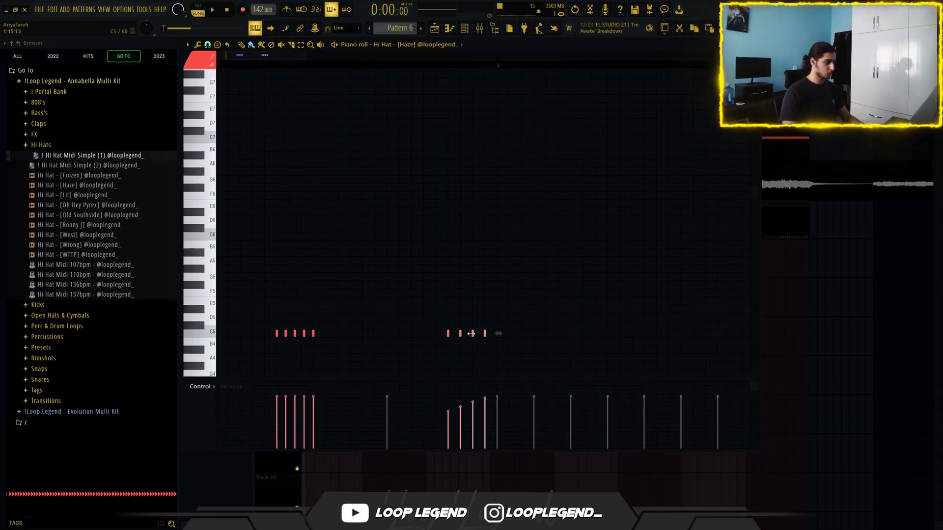
pyautogui.press('space')
pyautogui.moveTo(471, 333); pyautogui.dragTo(490, 333)
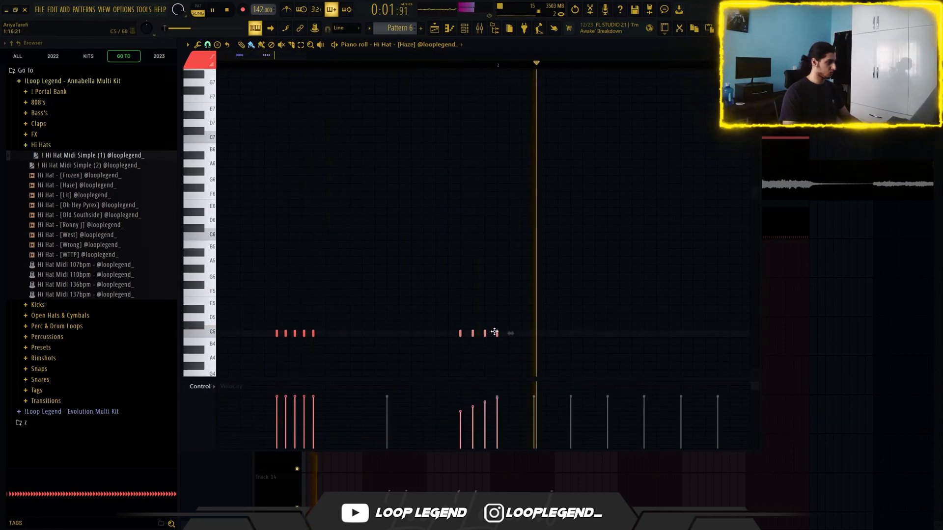
pyautogui.press('space')
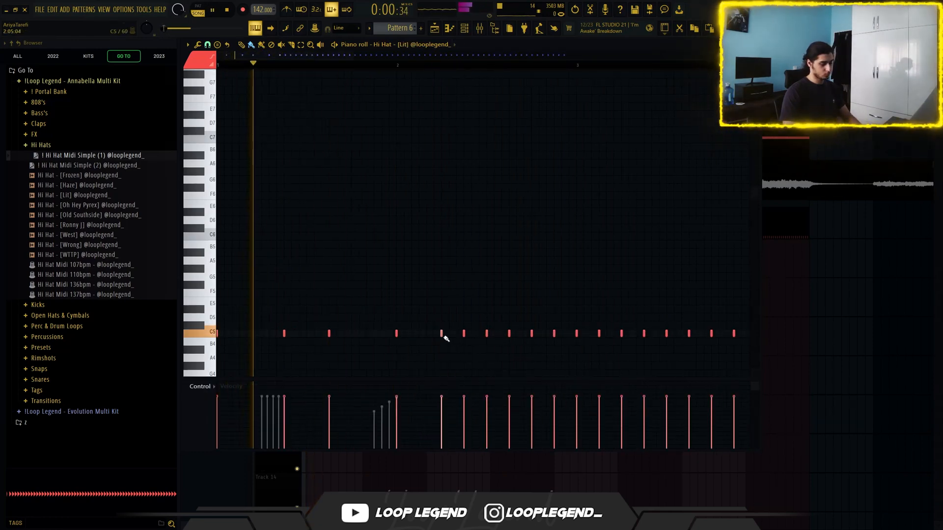
# Lower two Hi Hat - [Lit] notes in bar 2 to C3 and select the C5 notes from bar 3 onward.
pyautogui.scroll(-5, 439, 326)
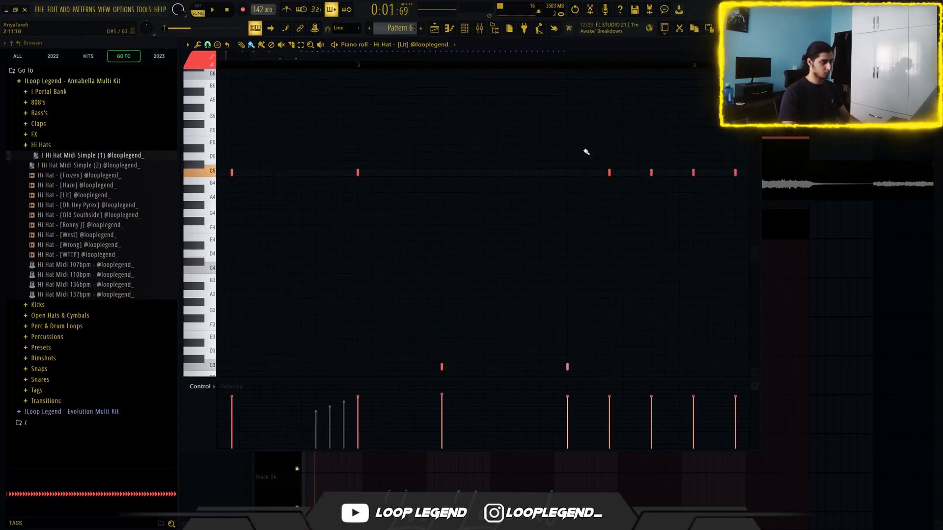
pyautogui.scroll(-2, 587, 152)
pyautogui.scroll(-4, 501, 179)
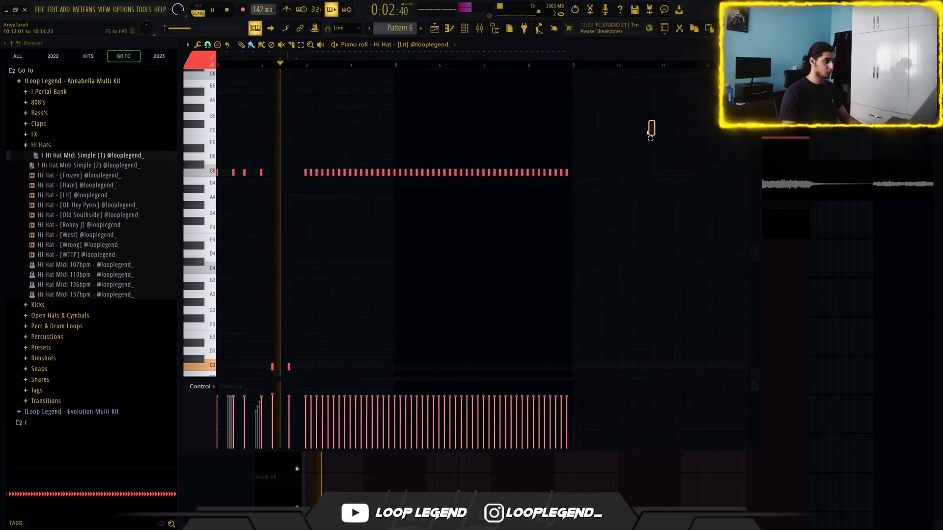
pyautogui.moveTo(655, 120); pyautogui.dragTo(299, 217)
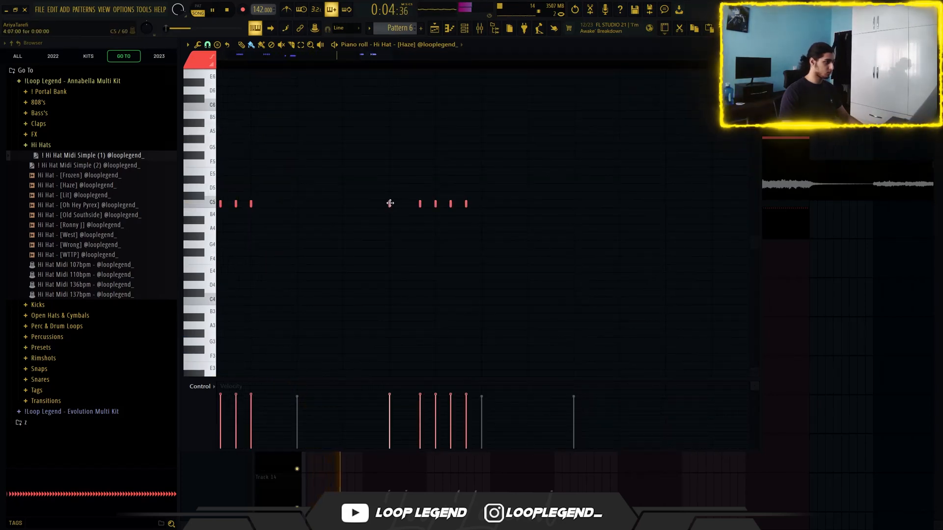
# Extend the Hi Hat - [Haze] part with more rolls on C5 and B4, repeating the opening rolls from bar 5.
pyautogui.scroll(-3, 391, 207)
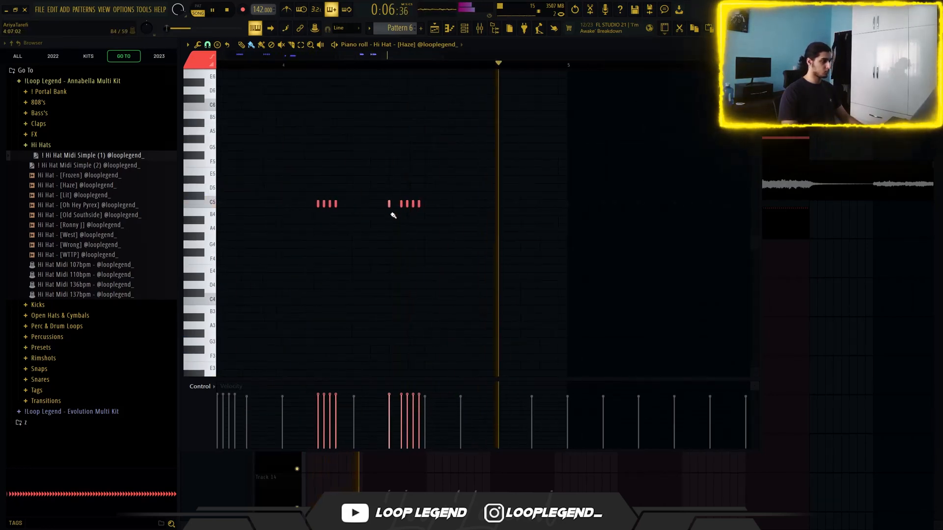
pyautogui.scroll(-3, 392, 213)
pyautogui.scroll(-3, 442, 162)
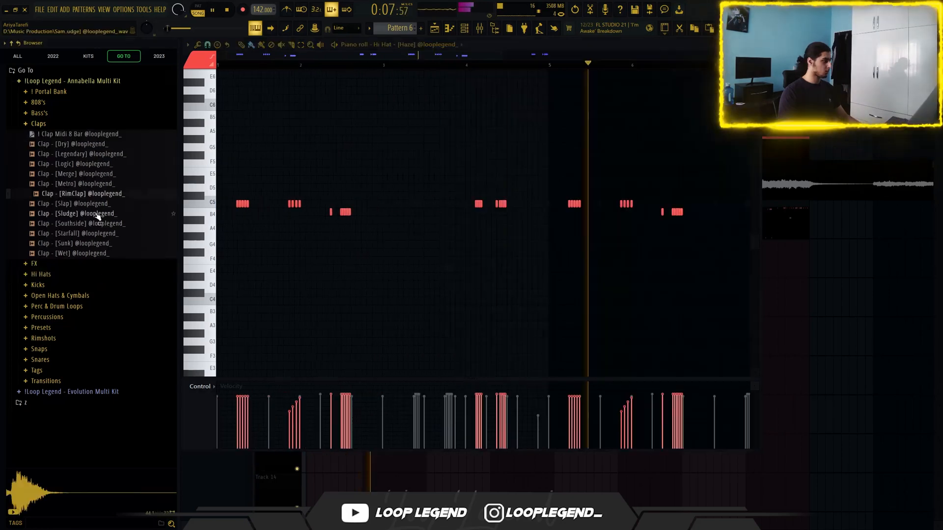
# Audition the clap samples, open Clap - [Sludge] in a new channel, and load the Clap Midi 8 Bar file onto it.
pyautogui.click(96, 214)
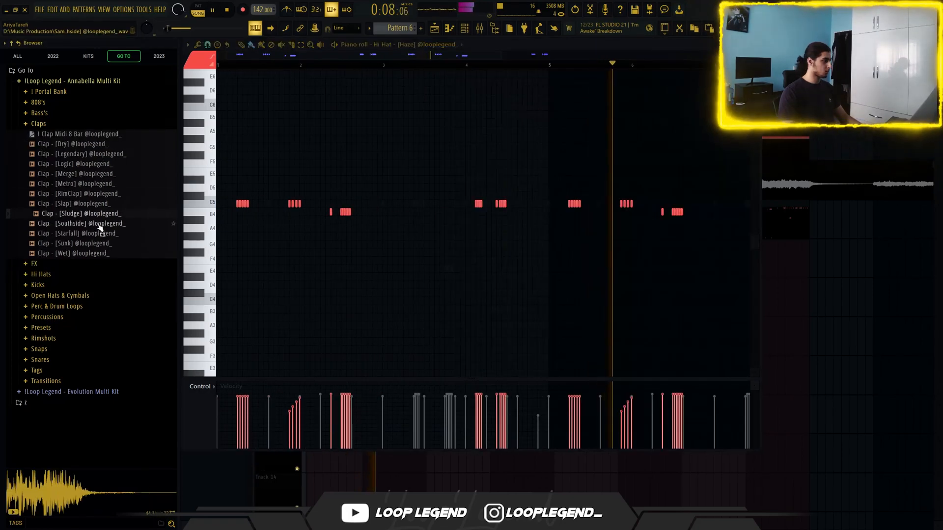
pyautogui.click(99, 226)
pyautogui.click(98, 215)
pyautogui.rightClick(97, 214)
pyautogui.click(104, 227)
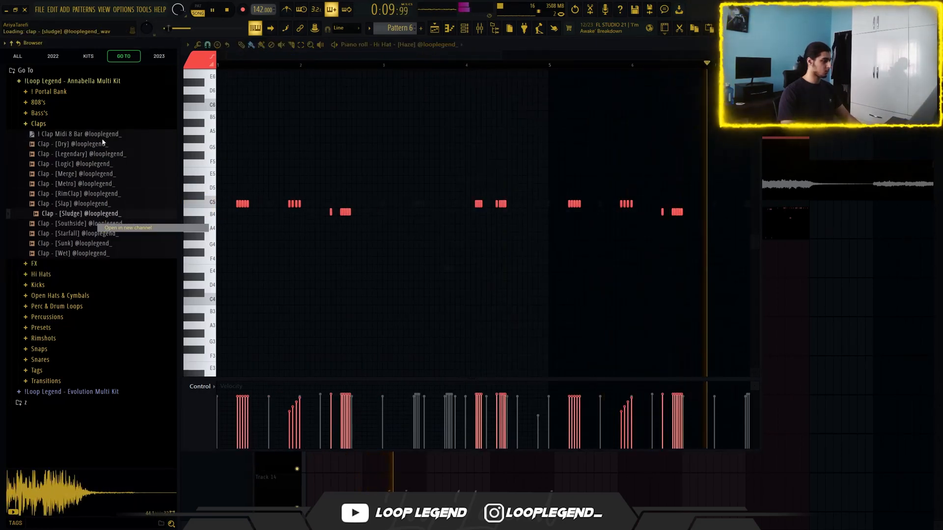
pyautogui.click(103, 134)
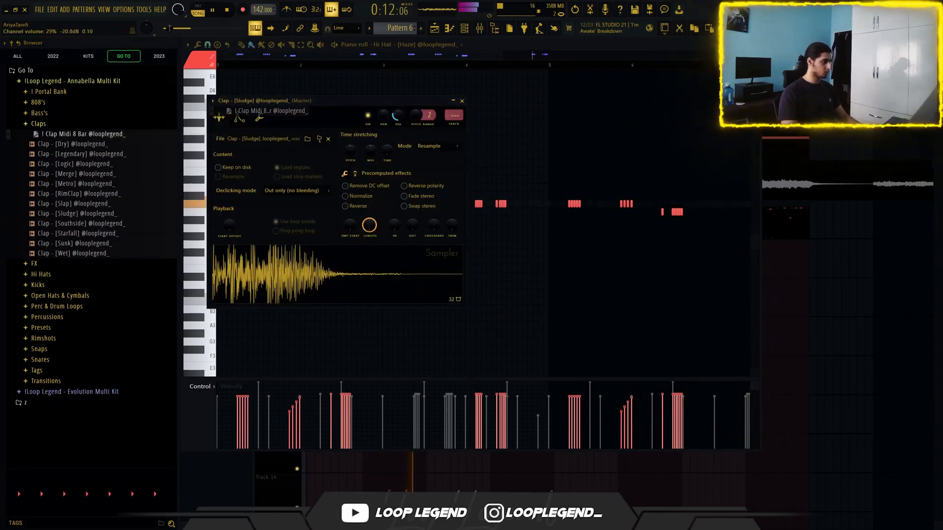
# Open Clap - [Southside] in a new channel and load the Clap Midi 8 Bar file onto it.
pyautogui.click(82, 225)
pyautogui.rightClick(82, 225)
pyautogui.click(104, 237)
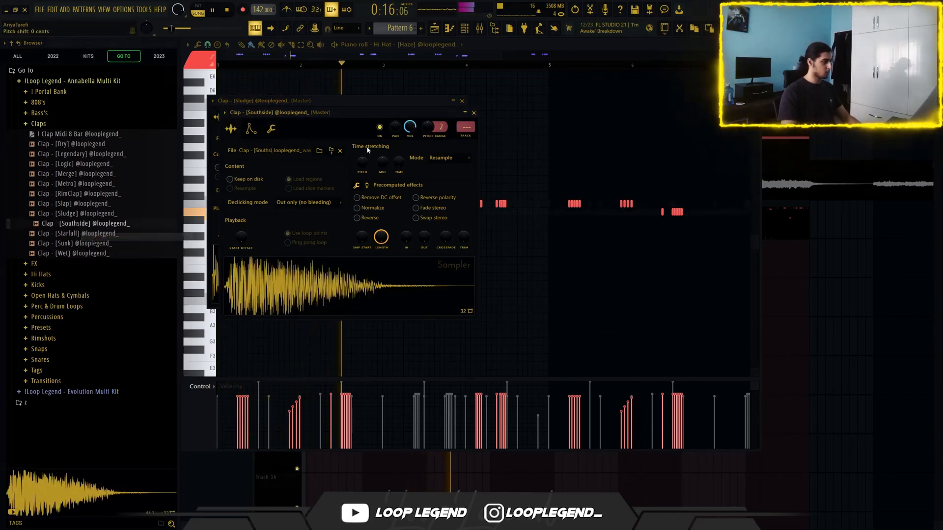
pyautogui.moveTo(121, 134); pyautogui.dragTo(339, 182)
# Route the hi-hat and clap channels to mixer tracks 8 to 11 and set both clap tracks to -1.4 dB.
pyautogui.press('F6')
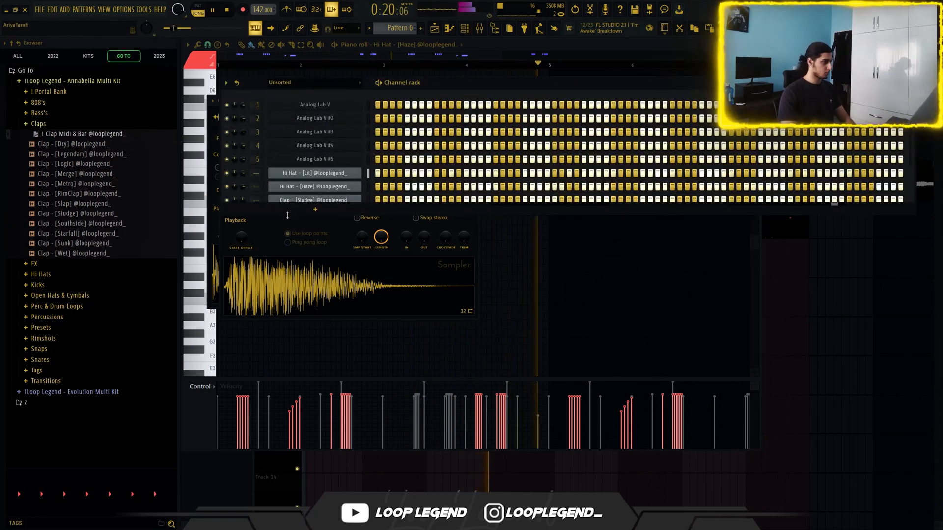
pyautogui.press('F9')
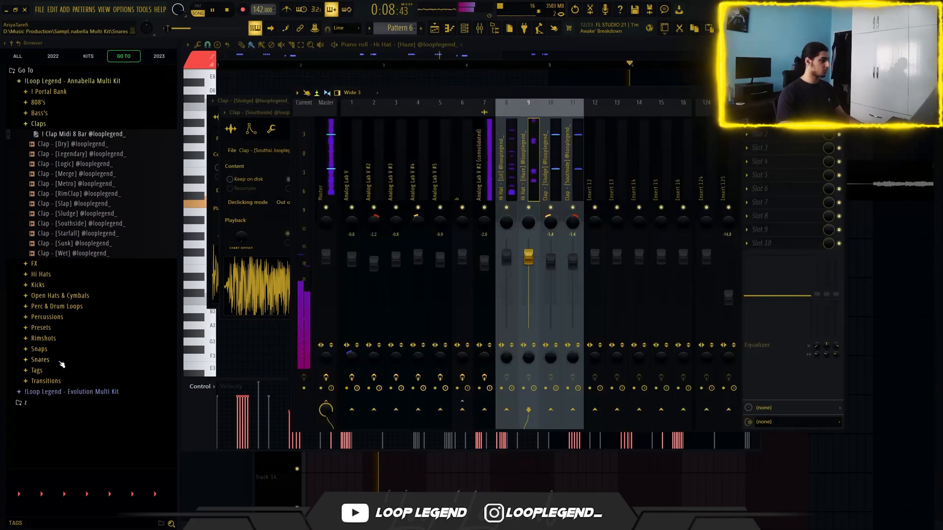
# Audition the kit's snare samples and open Snare - [Metro] and Snare - [Pillow] in new channels.
pyautogui.click(40, 359)
pyautogui.click(93, 300)
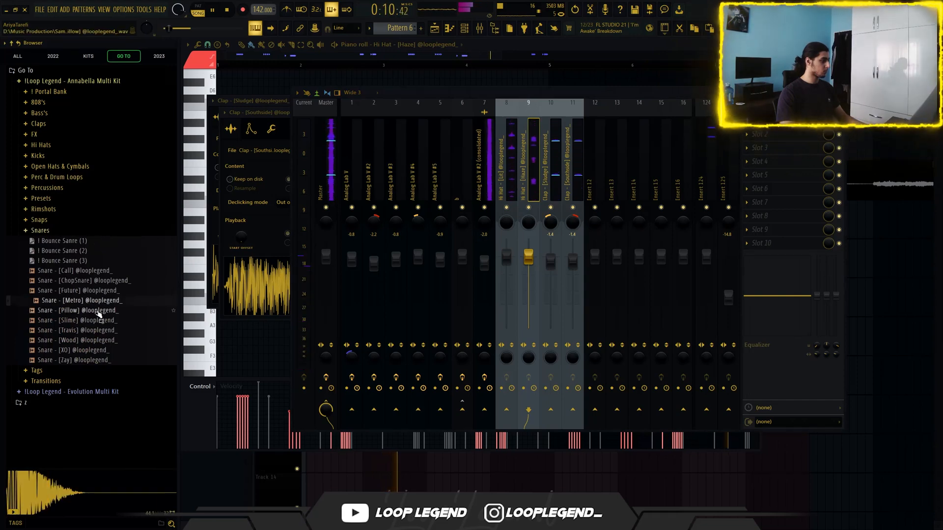
pyautogui.click(99, 310)
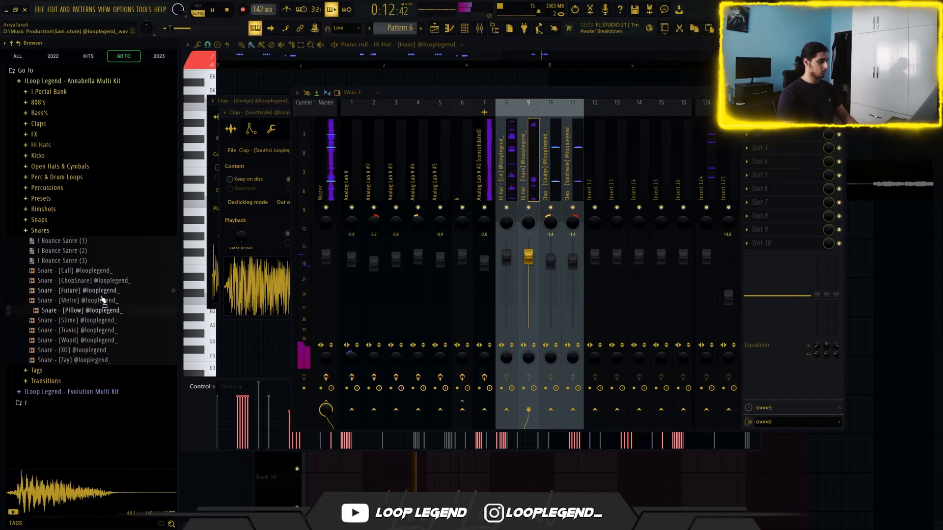
pyautogui.click(100, 300)
pyautogui.rightClick(96, 302)
pyautogui.click(97, 316)
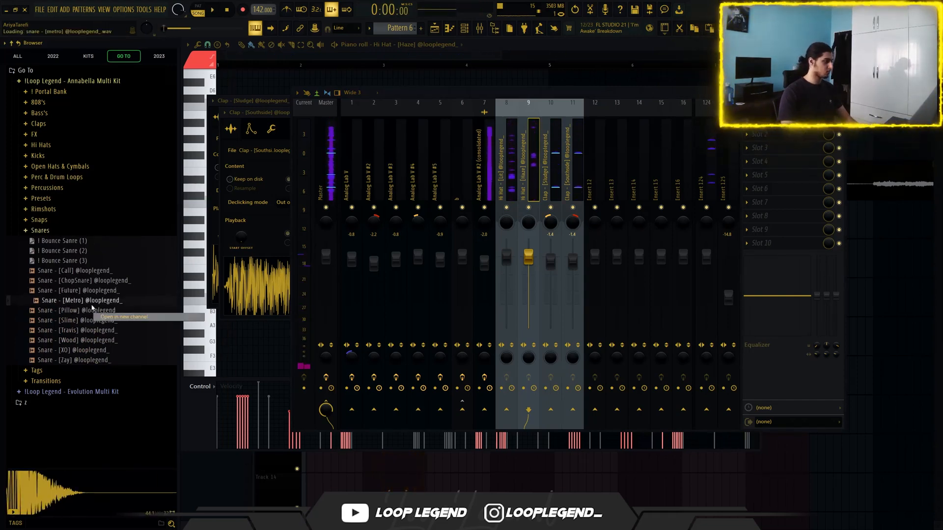
pyautogui.rightClick(89, 310)
pyautogui.click(92, 322)
pyautogui.press('F6')
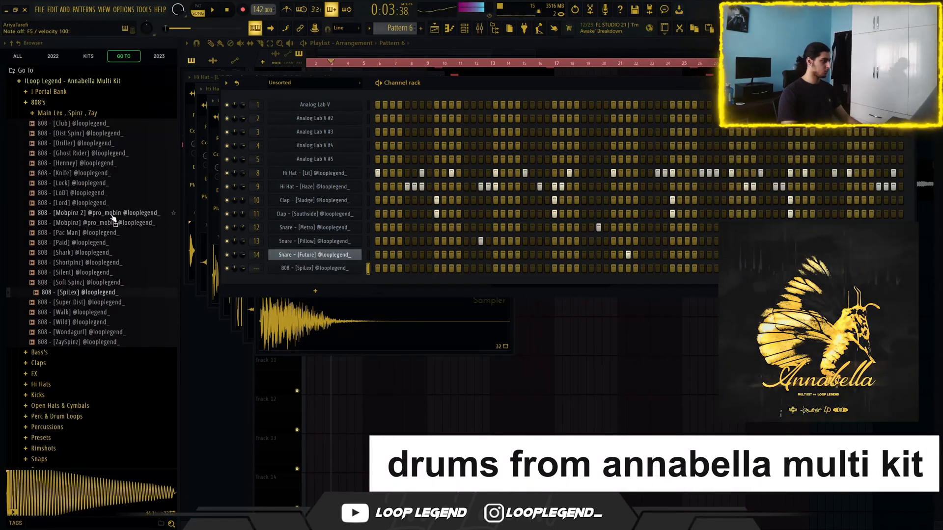
# Add 808 - [Mobpinz 2] as a new sampler channel and set its precomputed EQ balance to -50%.
pyautogui.moveTo(112, 216); pyautogui.dragTo(343, 276)
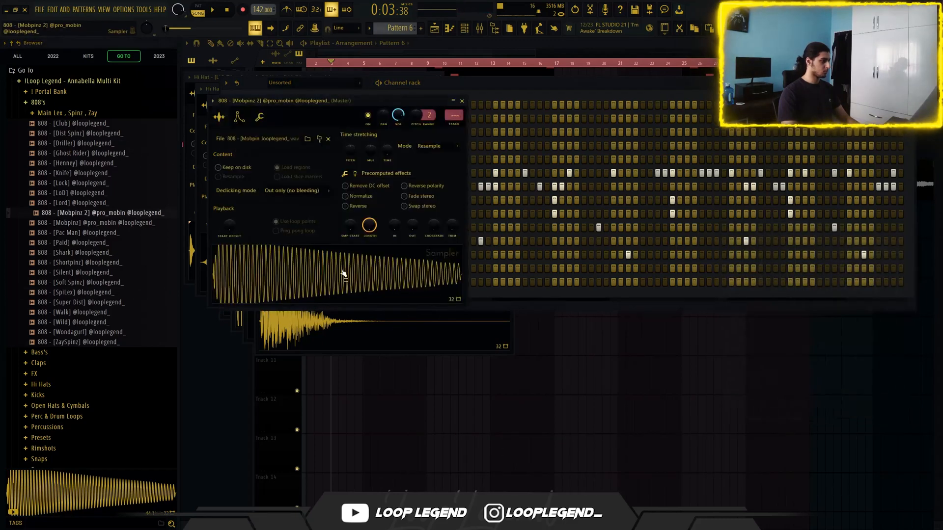
pyautogui.click(356, 174)
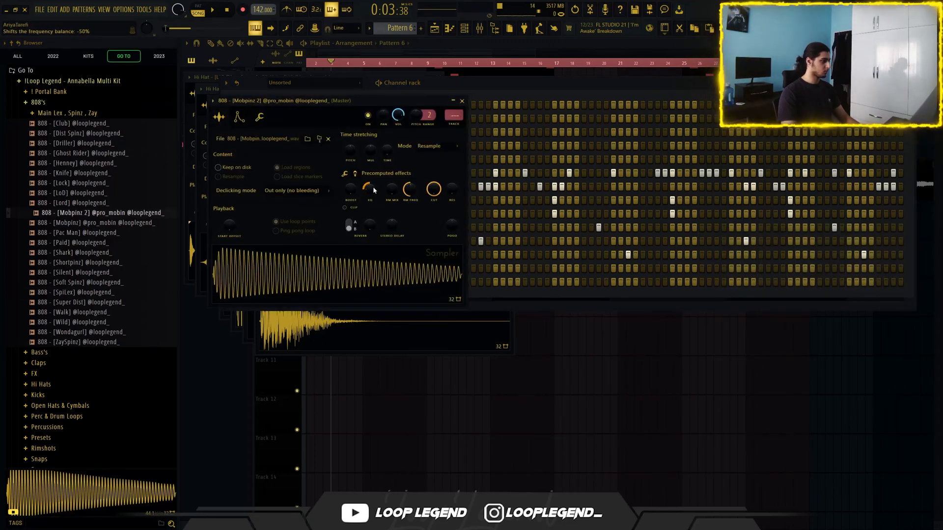
pyautogui.click(355, 174)
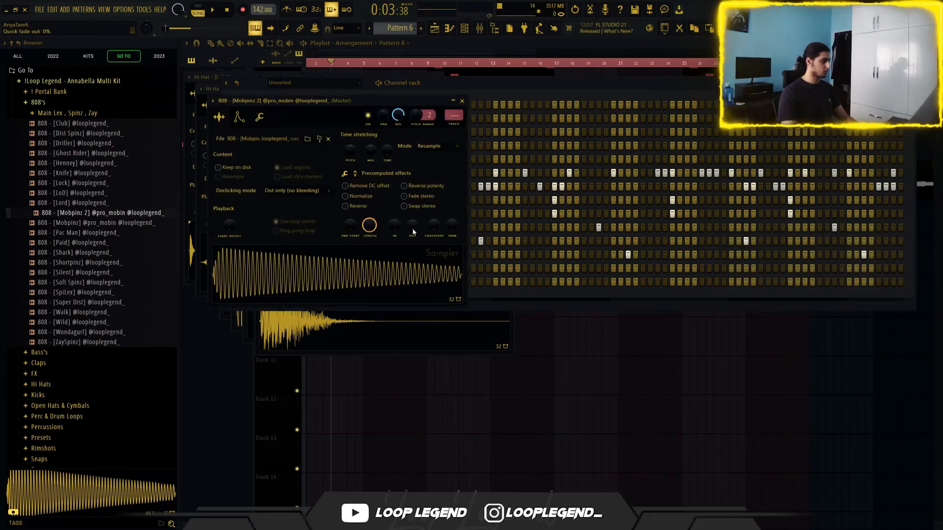
pyautogui.click(259, 117)
pyautogui.press('Escape')
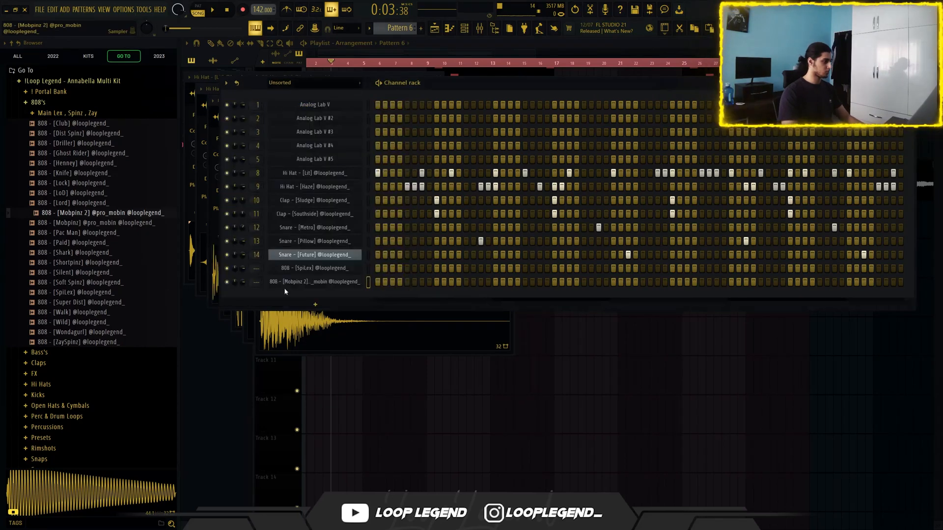
# Set the 808 - [Mobpinz 2] channel to cut itself, and check the 808 - [SpiLex] and 808 - [Mobpinz 2] channel settings.
pyautogui.rightClick(305, 282)
pyautogui.click(375, 337)
pyautogui.click(325, 269)
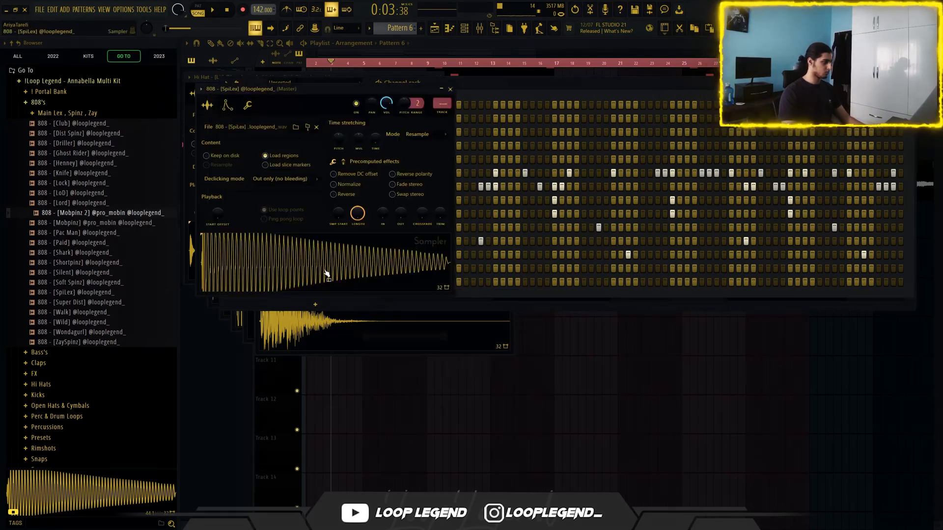
pyautogui.press('Escape')
pyautogui.click(348, 284)
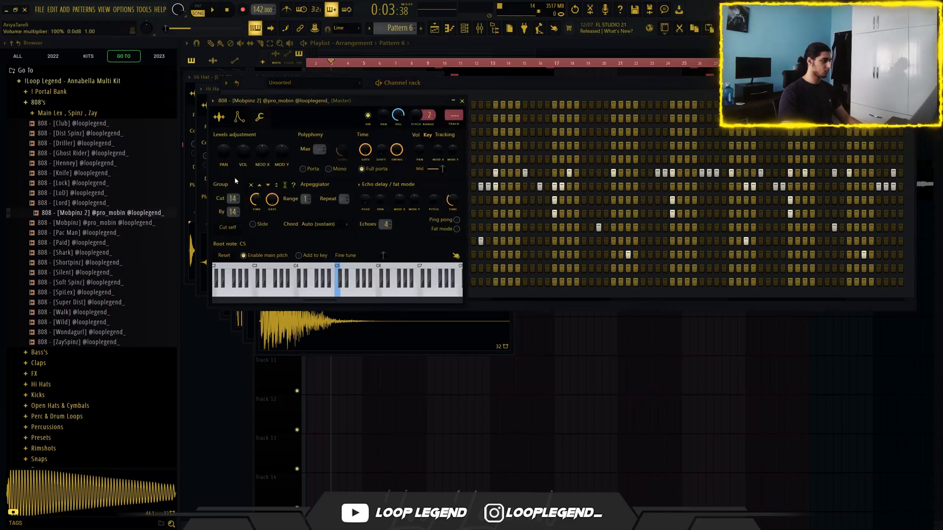
pyautogui.press('Escape')
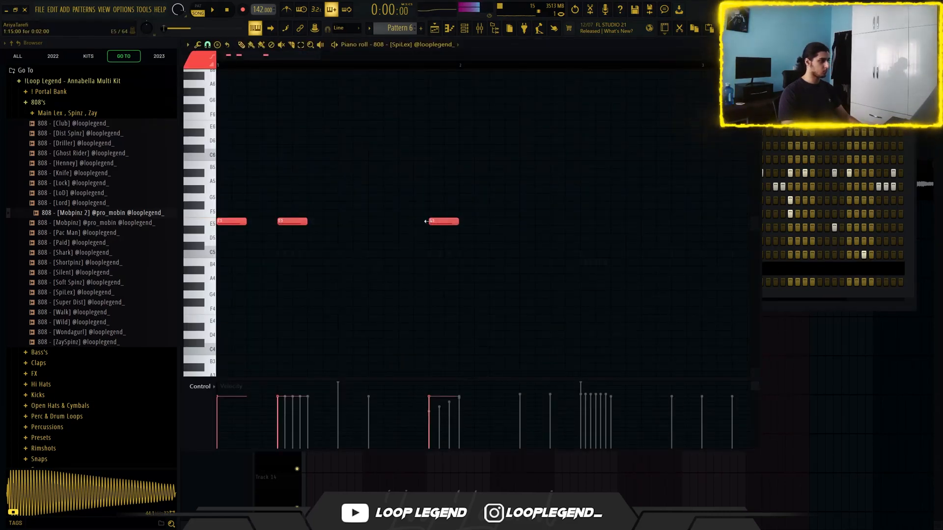
# Replace the second E5 note in the first bar of 808 - [SpiLex] with one placed half a beat later.
pyautogui.rightClick(294, 221)
pyautogui.click(311, 224)
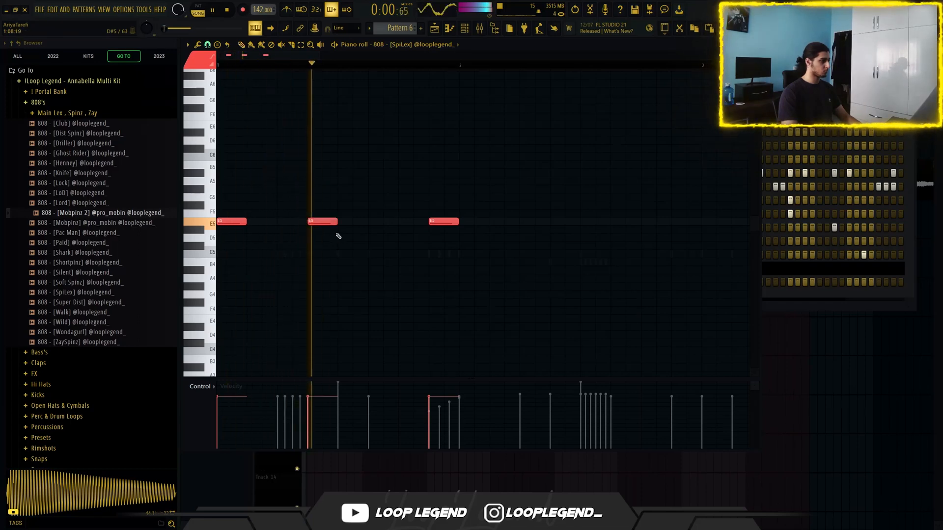
pyautogui.scroll(-3, 337, 239)
pyautogui.scroll(1, 443, 228)
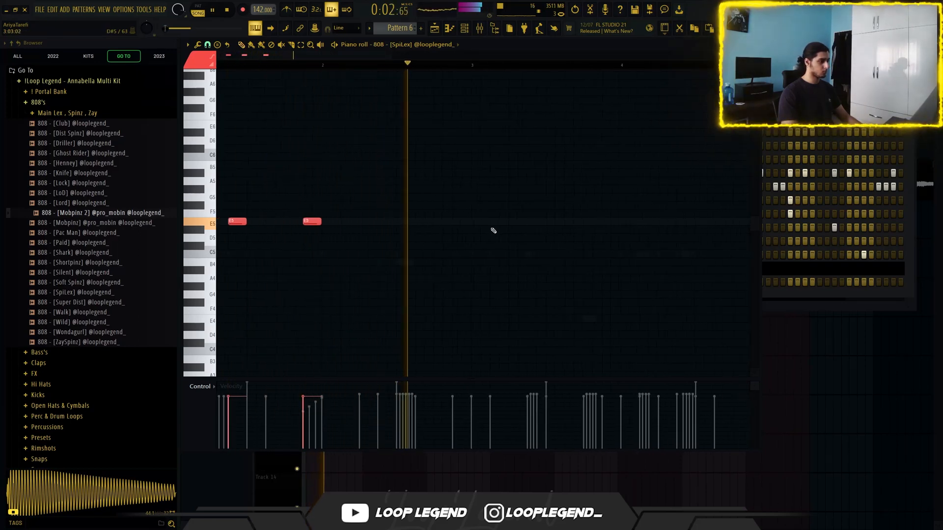
# Replace the E5 note before bar 2 in 808 - [SpiLex] with two E5 notes inside bar 2, shifting the second one step earlier.
pyautogui.press('space')
pyautogui.rightClick(329, 224)
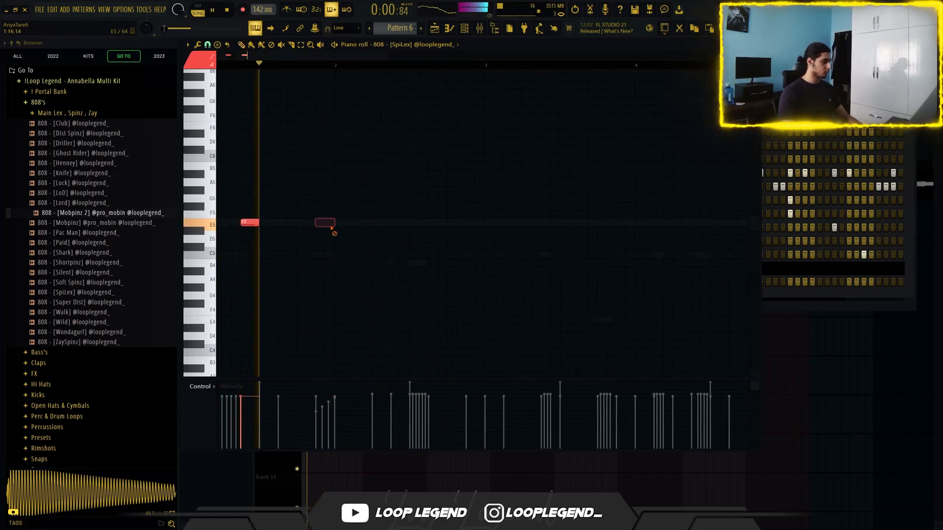
pyautogui.click(374, 224)
pyautogui.click(440, 224)
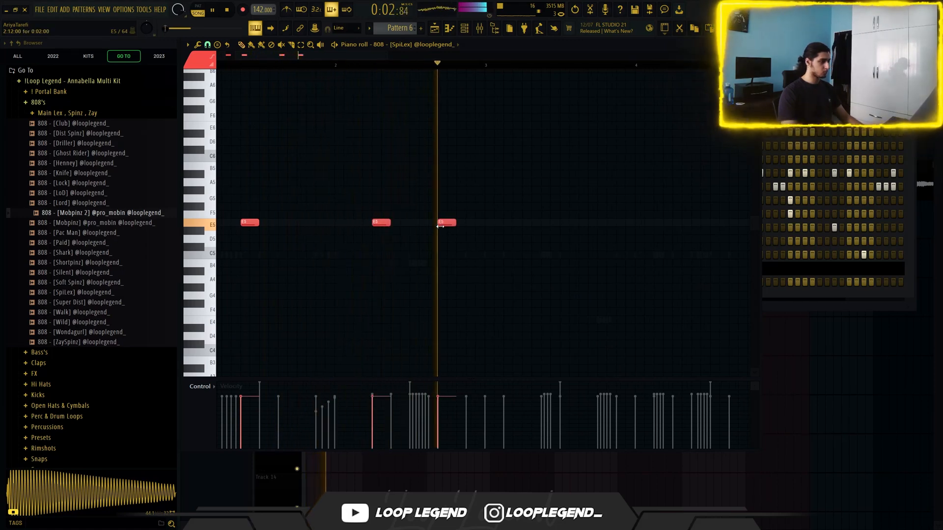
pyautogui.scroll(3, 441, 223)
pyautogui.scroll(1, 444, 223)
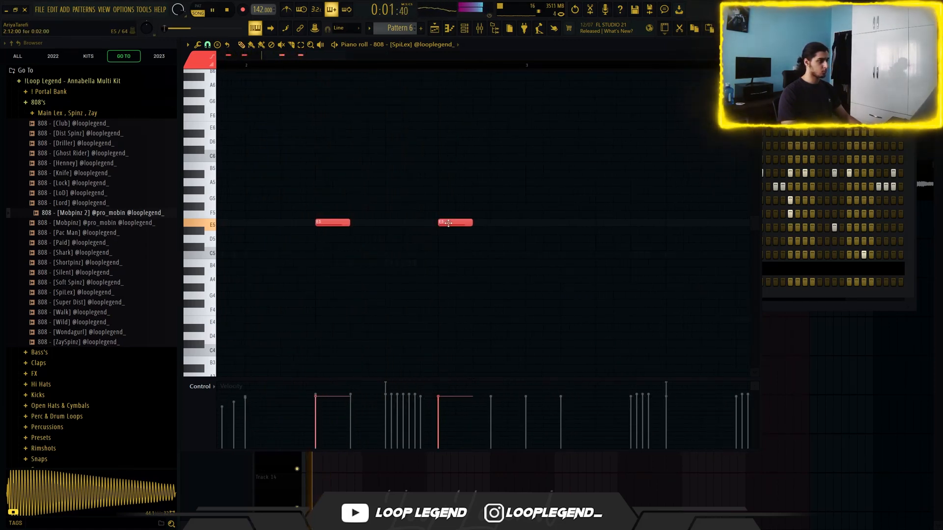
pyautogui.moveTo(448, 223); pyautogui.dragTo(430, 222)
pyautogui.scroll(-5, 416, 226)
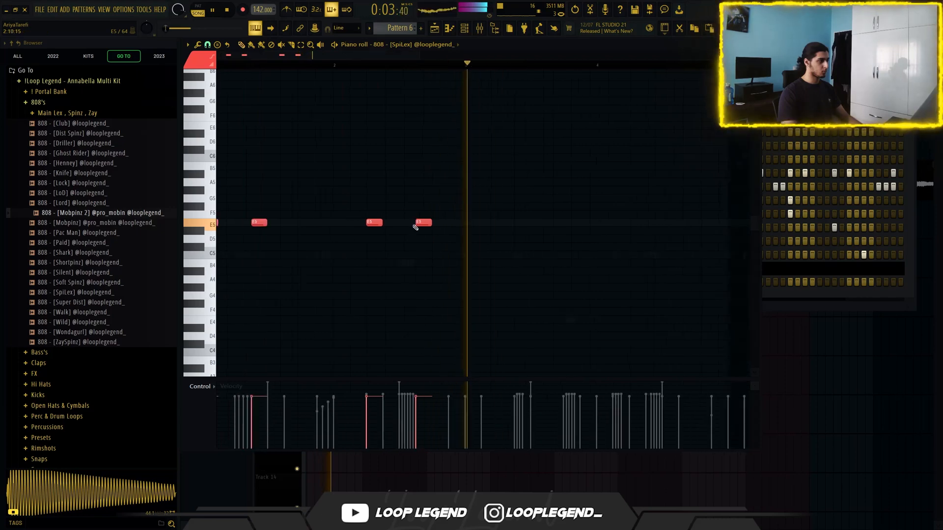
# Duplicate the first two bars of 808 - [SpiLex] notes, and replace the copy's first and last E5 notes with one just before bar 4.
pyautogui.hotkey('ctrl', 'b')
pyautogui.scroll(-3, 430, 232)
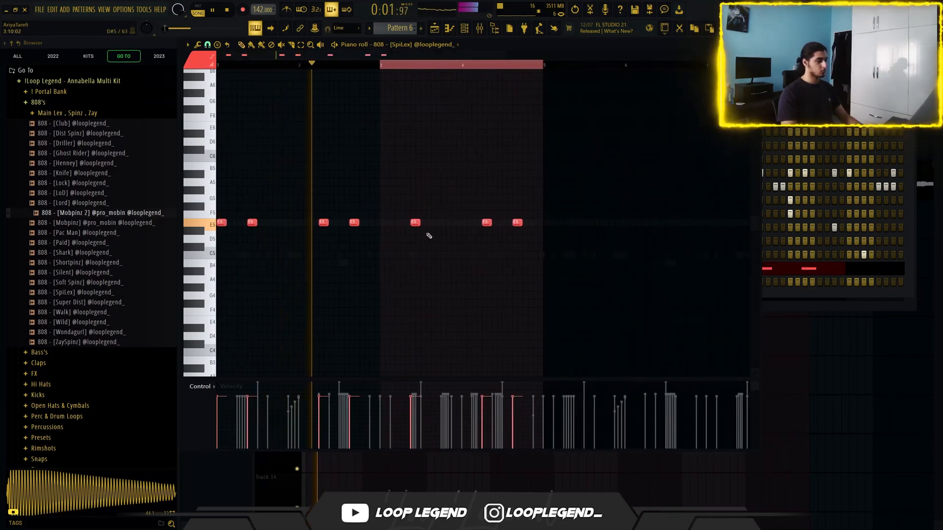
pyautogui.scroll(4, 422, 223)
pyautogui.rightClick(414, 222)
pyautogui.scroll(1, 442, 236)
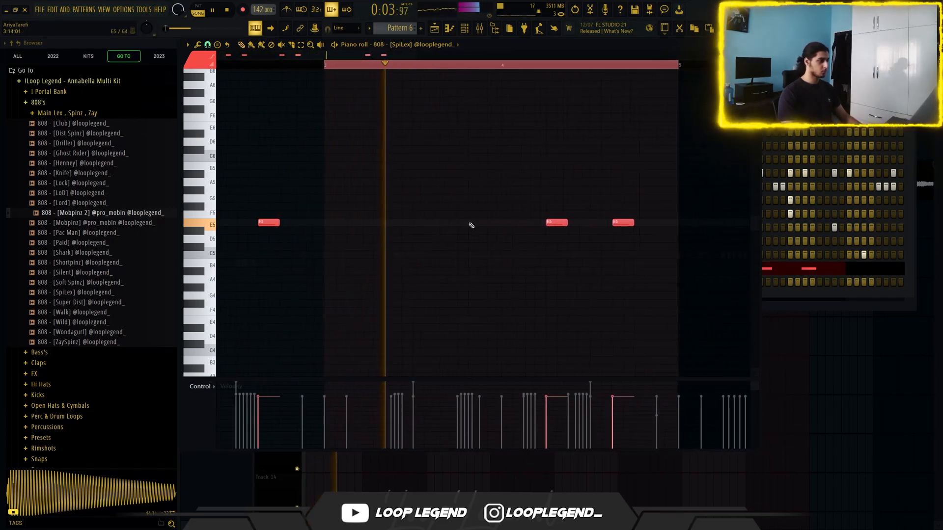
pyautogui.click(486, 224)
pyautogui.rightClick(619, 224)
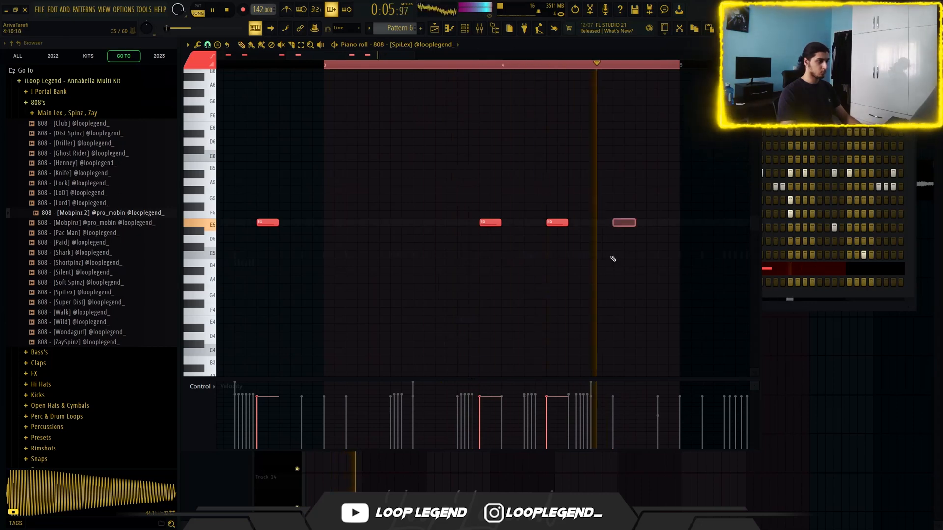
# Add an E5 note at step 13 of bar 3 and another in the second half of bar 4 in 808 - [Mobpinz 2].
pyautogui.scroll(-3, 565, 243)
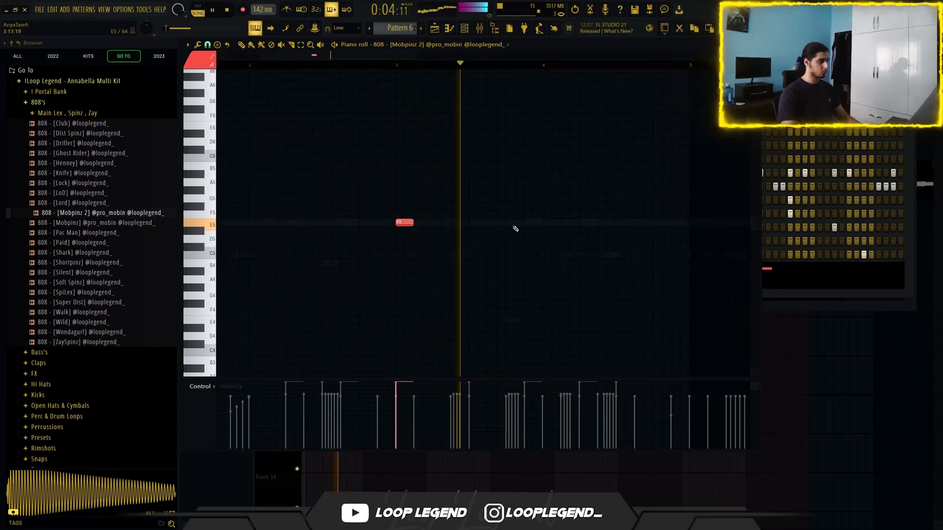
pyautogui.click(506, 224)
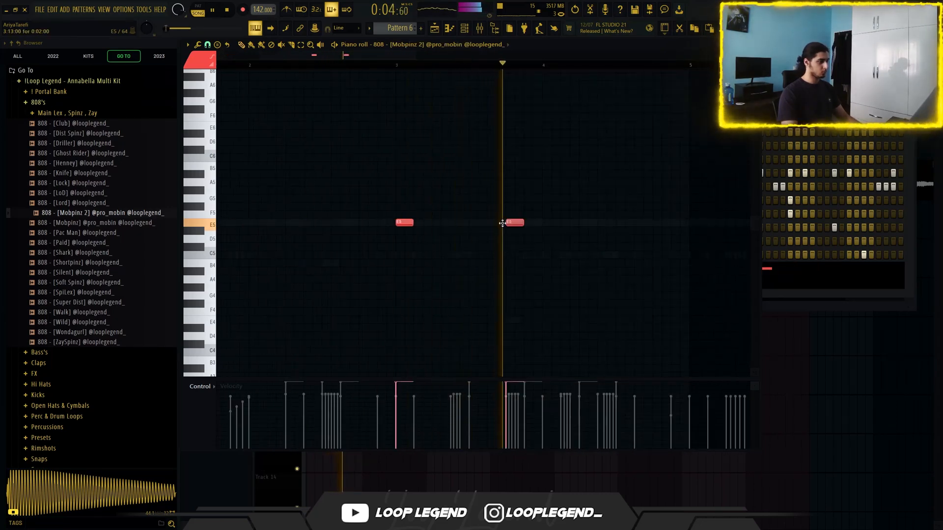
pyautogui.click(637, 222)
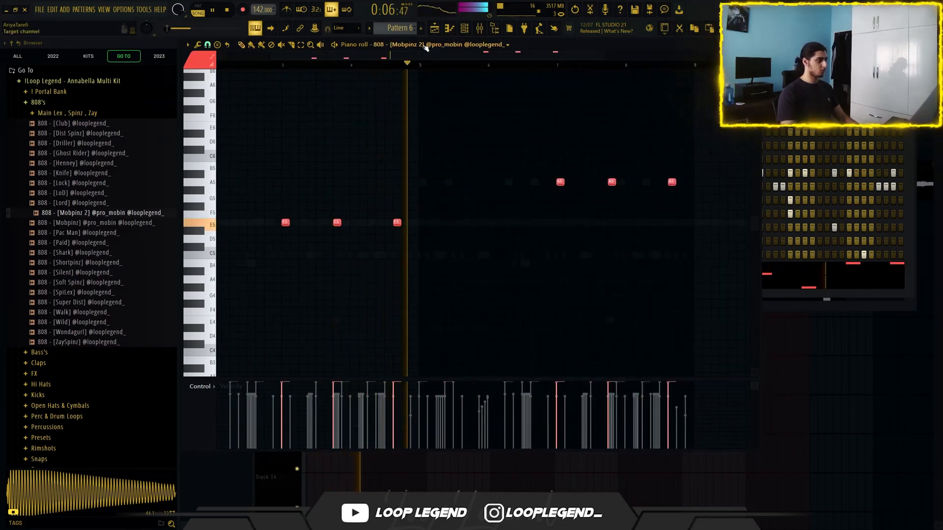
pyautogui.scroll(-2, 506, 232)
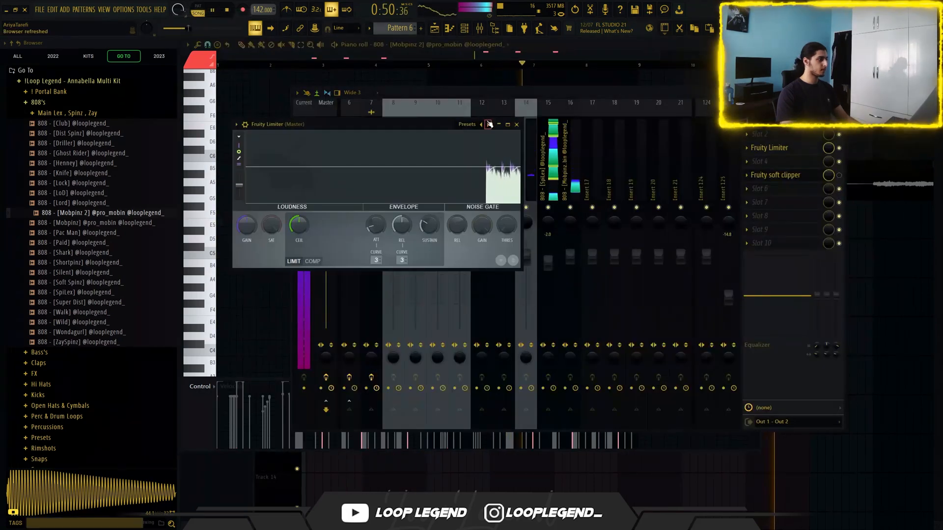
# Load the 01 master preset in the Master track's Fruity Limiter and adjust its gain.
pyautogui.click(489, 124)
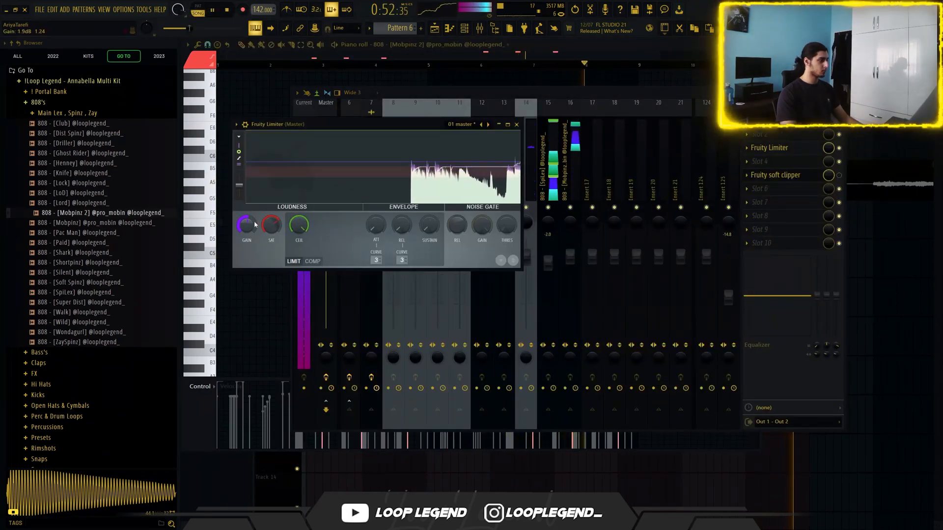
pyautogui.moveTo(251, 225); pyautogui.dragTo(251, 227)
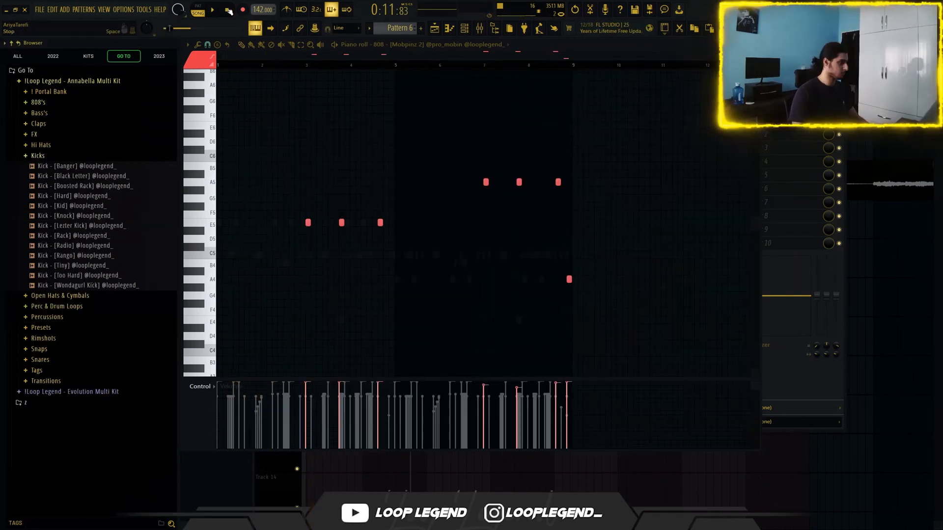
# Stop playback, audition Kick - [Too Hard] and add it to the channel rack as a new sampler channel.
pyautogui.click(229, 10)
pyautogui.click(68, 275)
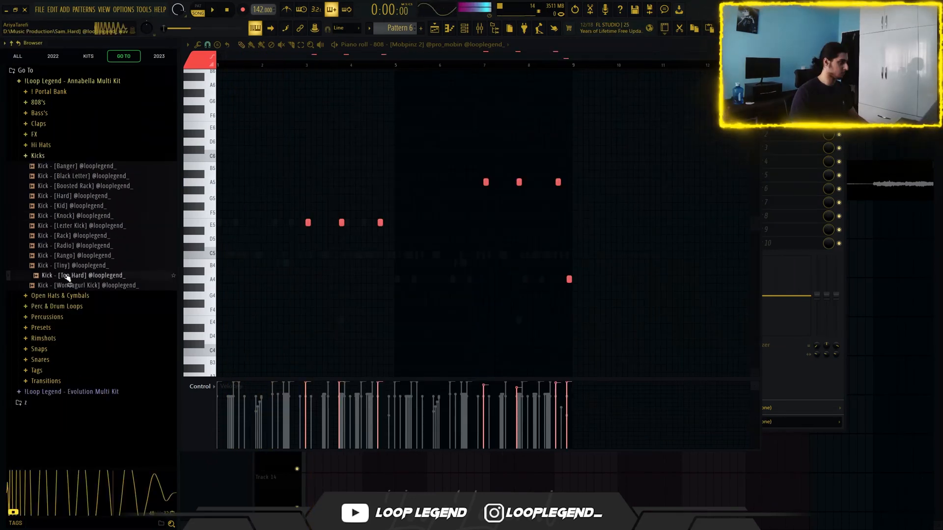
pyautogui.rightClick(98, 275)
pyautogui.click(114, 286)
pyautogui.press('F6')
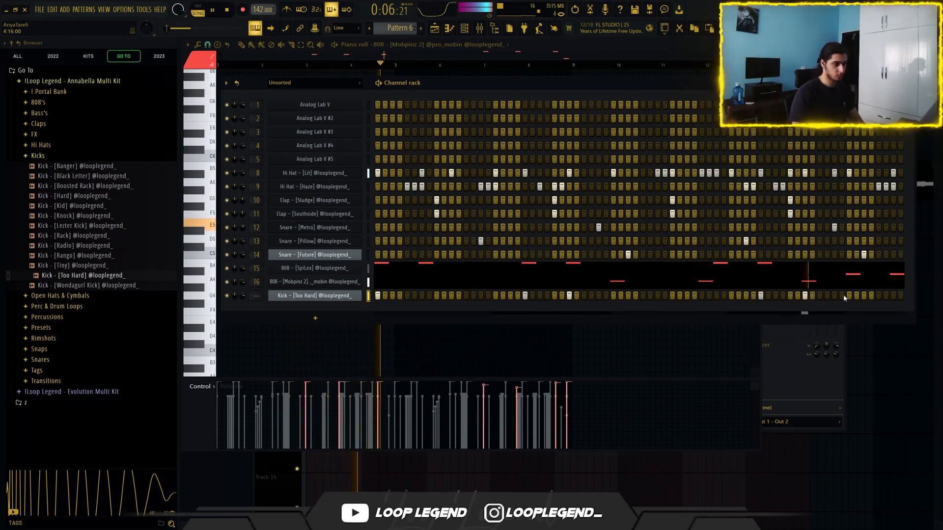
# Duplicate the first four bars of Kick - [Too Hard] notes into bars 5 to 8.
pyautogui.press('F7')
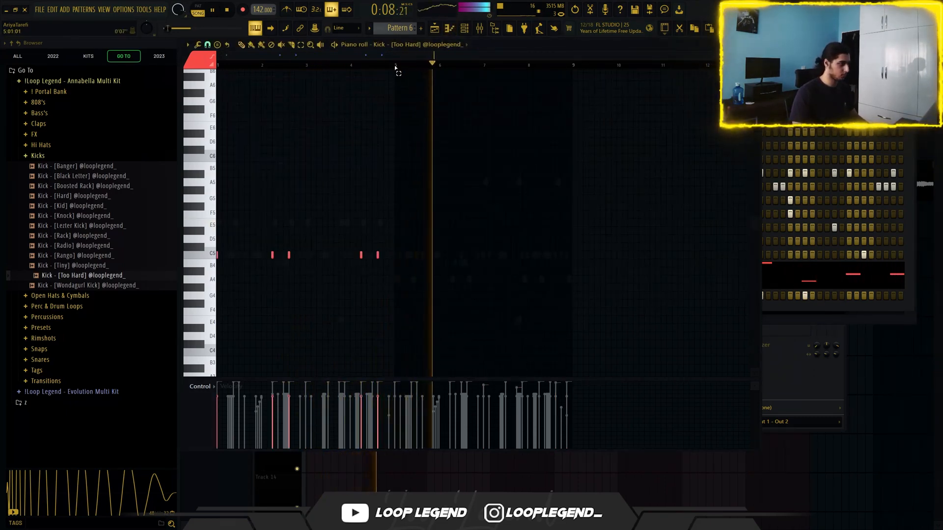
pyautogui.hotkey('ctrl', 'z')
pyautogui.hotkey('ctrl', 'b')
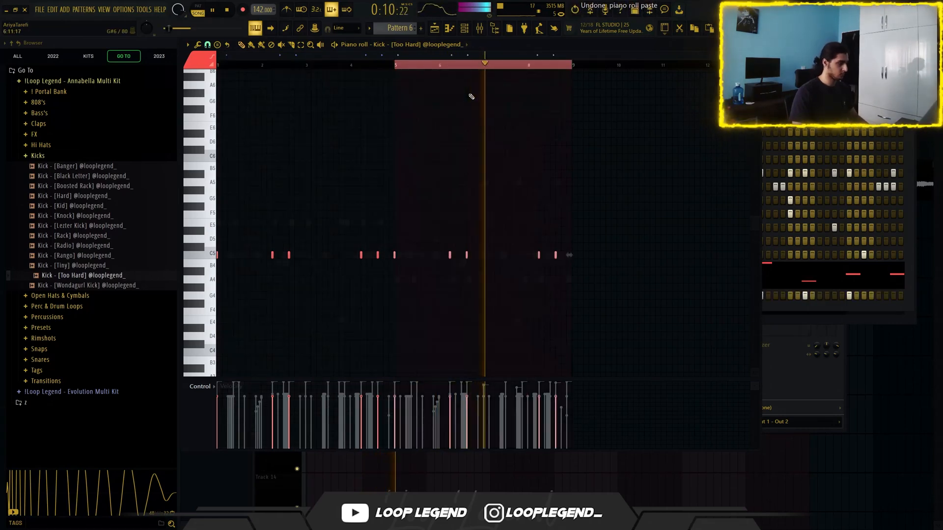
pyautogui.hotkey('ctrl', 'a')
# Route Kick - [Too Hard] to mixer track 17, and adjust its volume and the stereo separation of 808 - [Mobpinz 2].
pyautogui.press('F6')
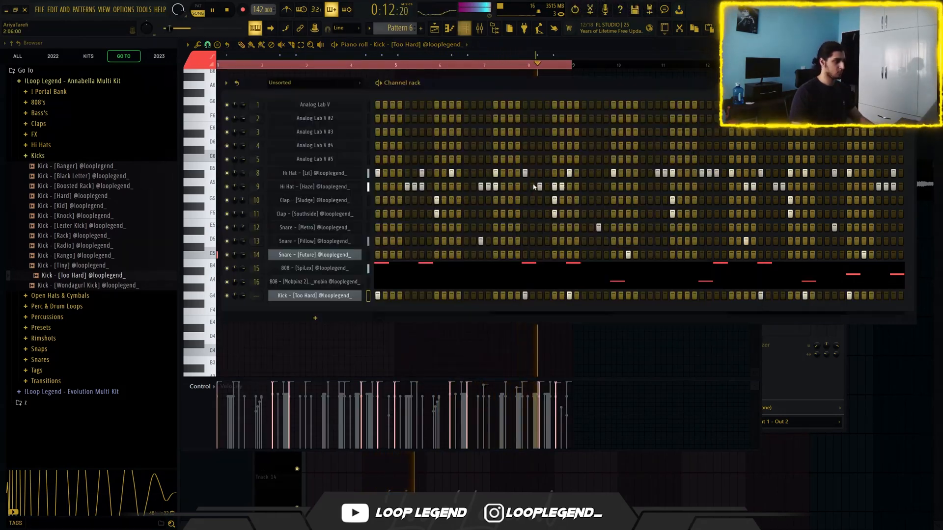
pyautogui.hotkey('ctrl', 'l')
pyautogui.moveTo(590, 272); pyautogui.dragTo(589, 281)
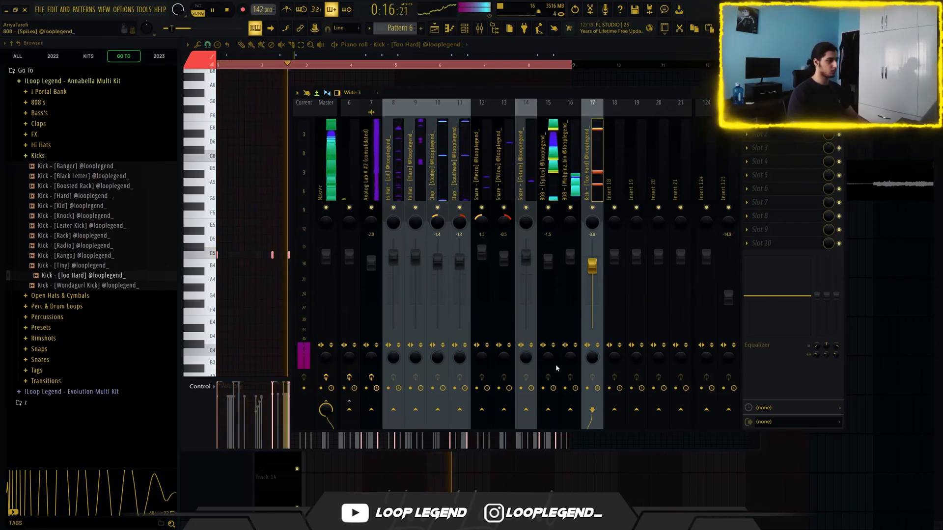
pyautogui.moveTo(571, 358); pyautogui.dragTo(570, 304)
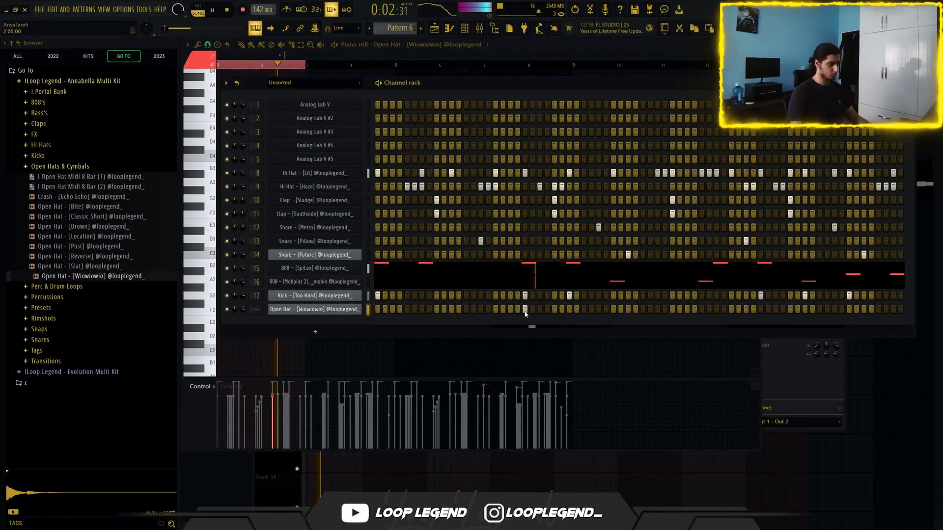
# Duplicate the first four bars of Open Hat - [Wiowiowio] into bars 5 to 8 and clear the selection.
pyautogui.press('F7')
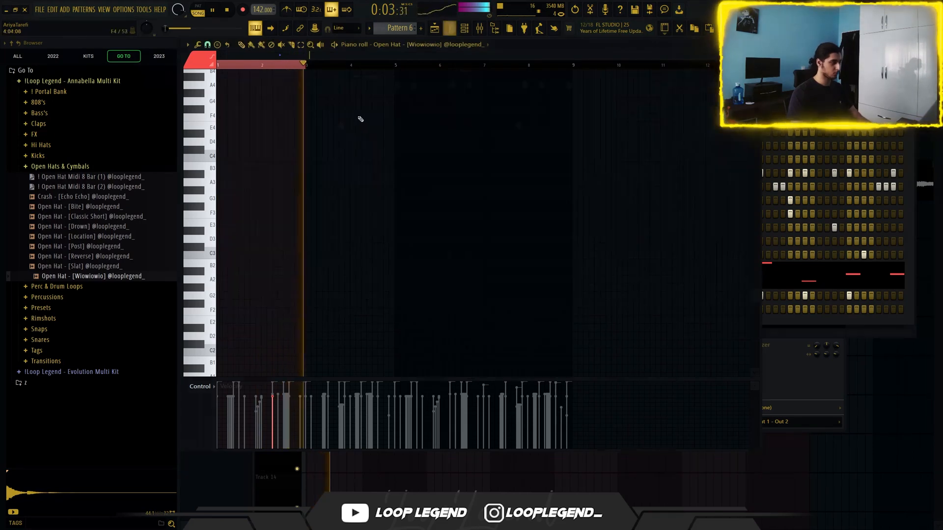
pyautogui.keyDown('ctrl'); pyautogui.keyDown('shift'); pyautogui.click(393, 67); pyautogui.keyUp('shift'); pyautogui.keyUp('ctrl')
pyautogui.moveTo(393, 66); pyautogui.dragTo(395, 67)
pyautogui.hotkey('ctrl', 'b')
pyautogui.scroll(3, 410, 104)
pyautogui.hotkey('ctrl', 'd')
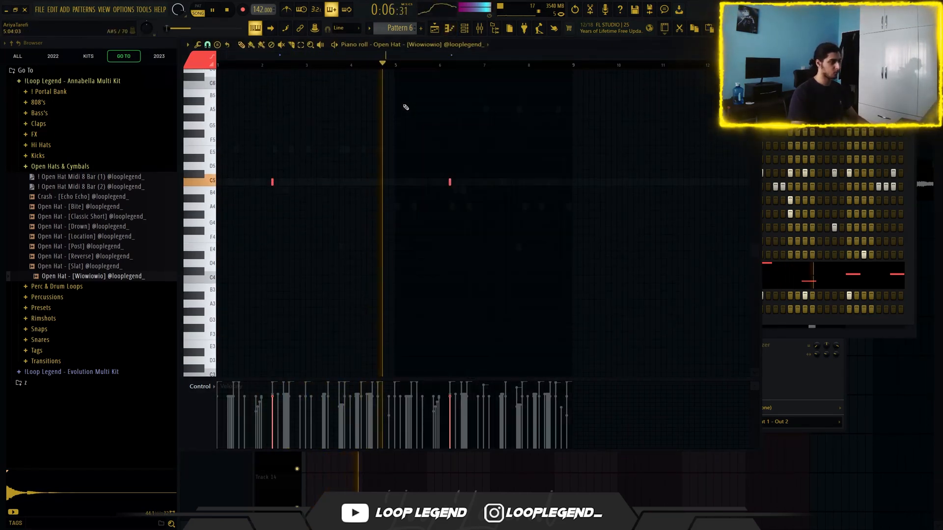
# Add ValhallaVintageVerb to the Open Hat - [Wiowiowio] mixer track, reduce its mix and raise its low cut.
pyautogui.press('F6')
pyautogui.press('F9')
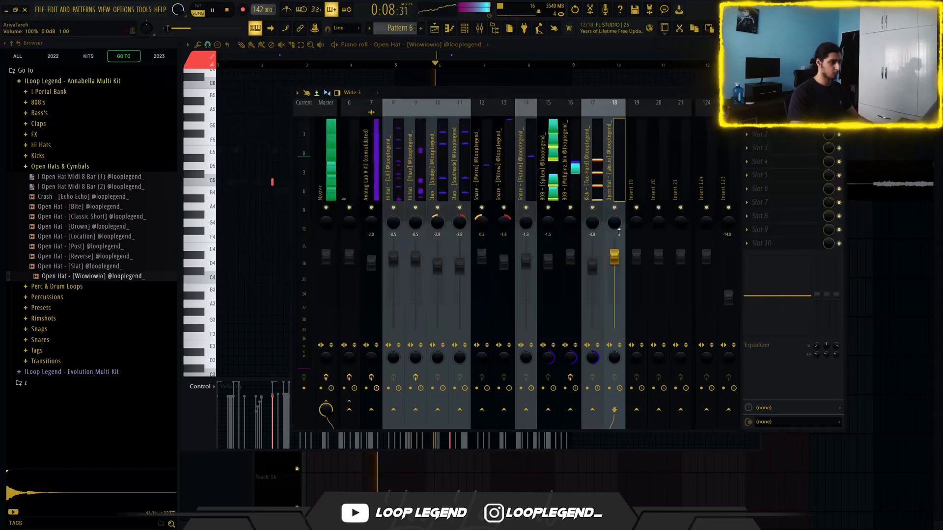
pyautogui.click(766, 195)
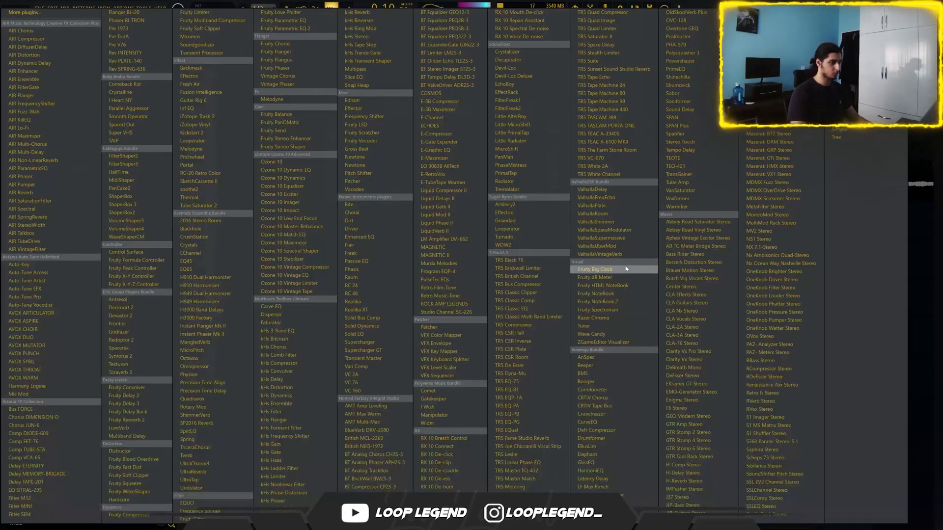
pyautogui.click(620, 255)
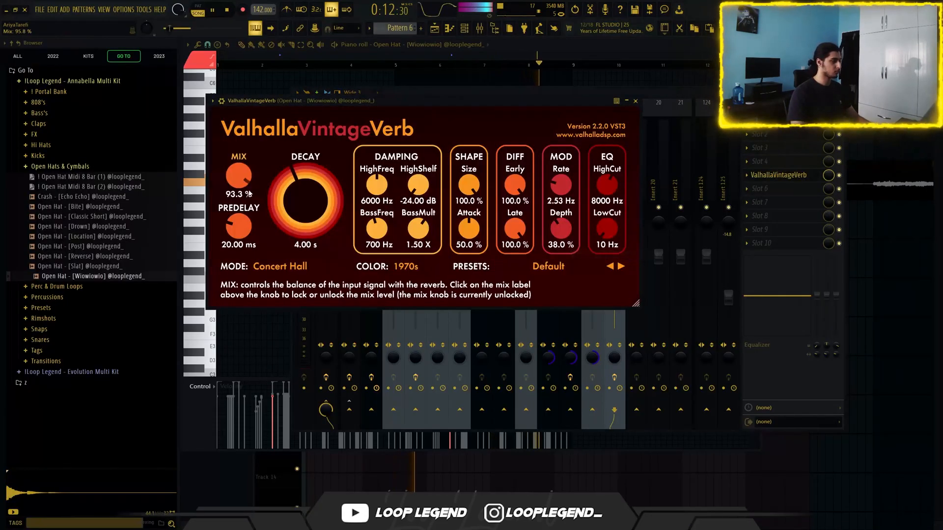
pyautogui.moveTo(249, 194); pyautogui.dragTo(239, 265)
pyautogui.moveTo(601, 240); pyautogui.dragTo(601, 211)
pyautogui.click(412, 290)
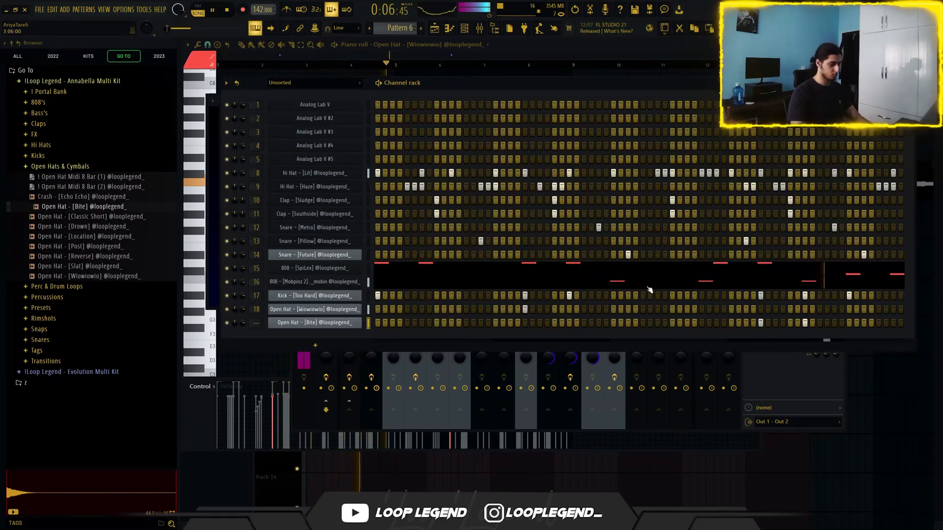
# Duplicate the first four bars of Open Hat - [Bite] into bars 5 to 8 and transpose the copied notes down to A4.
pyautogui.press('F7')
pyautogui.keyDown('ctrl'); pyautogui.doubleClick(403, 68); pyautogui.keyUp('ctrl')
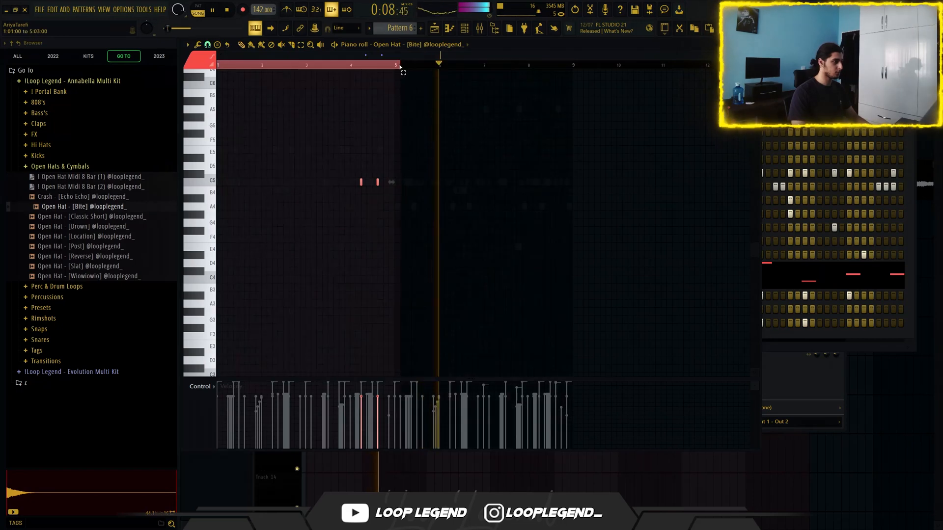
pyautogui.hotkey('ctrl', 'b')
pyautogui.moveTo(604, 106); pyautogui.dragTo(521, 218)
pyautogui.hotkey('shift', 'Down')
pyautogui.hotkey('shift', 'Down')
pyautogui.hotkey('shift', 'Down')
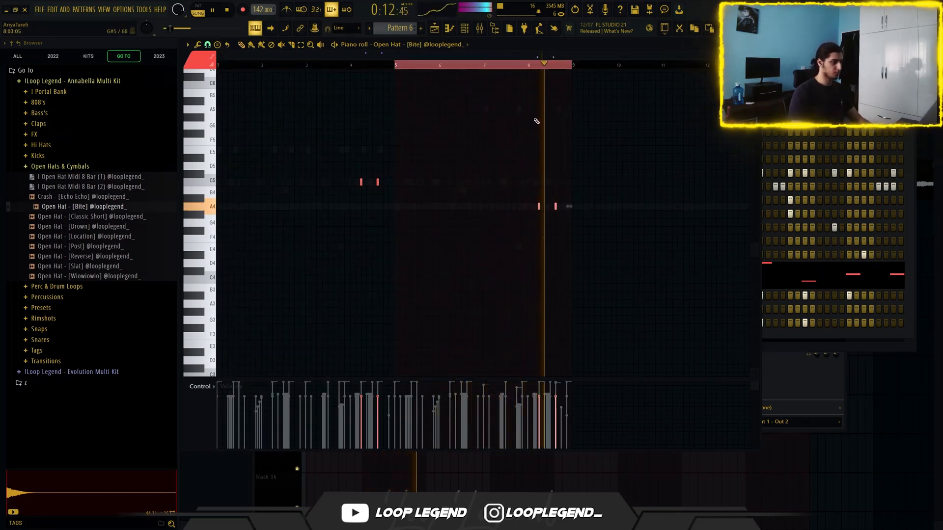
pyautogui.press('F6')
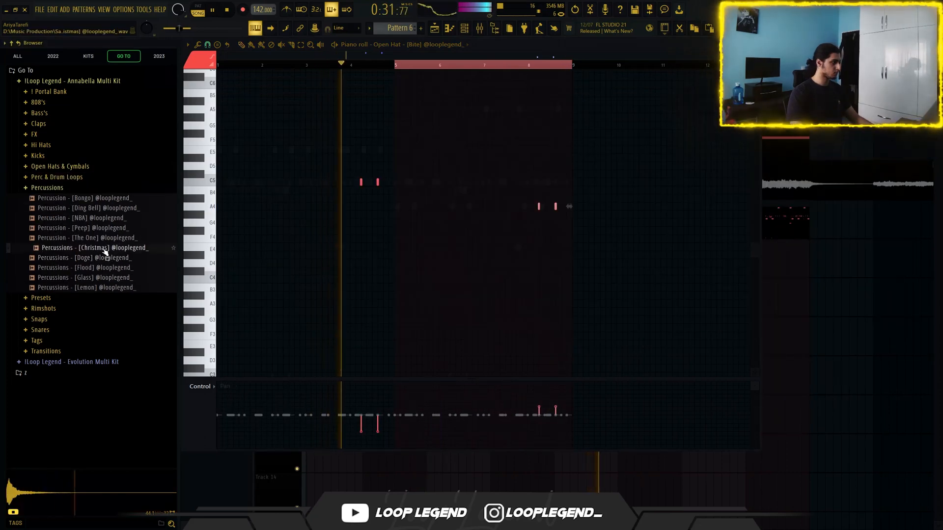
# Open Percussions - [Christmas] in a new sampler channel and play the beat with it.
pyautogui.rightClick(106, 252)
pyautogui.click(147, 330)
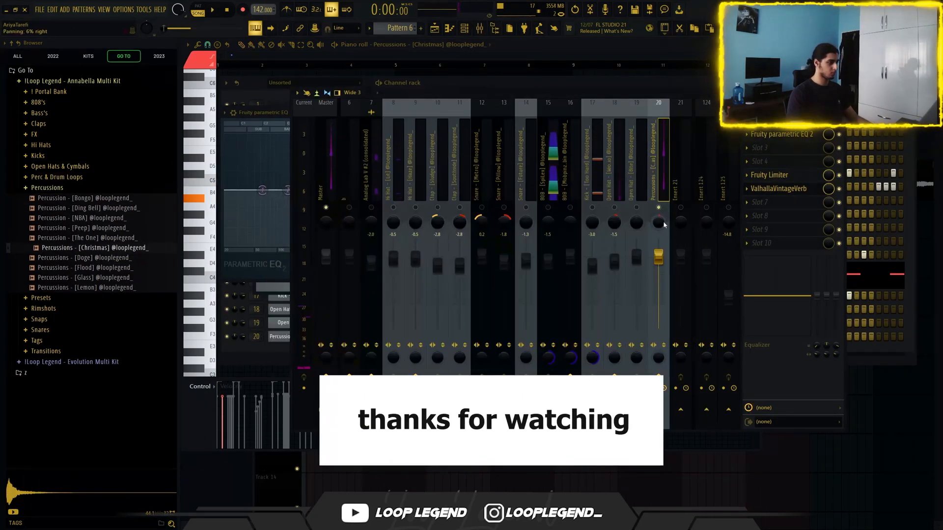
pyautogui.press('space')
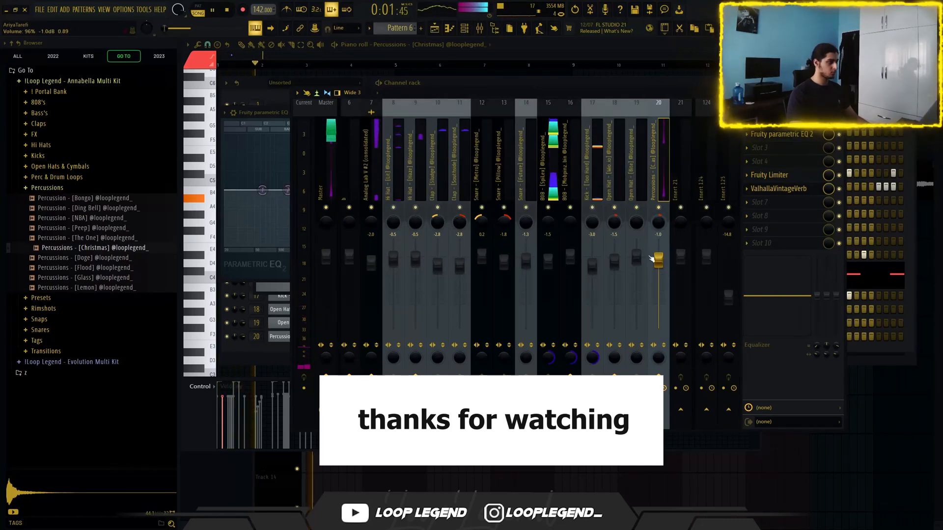